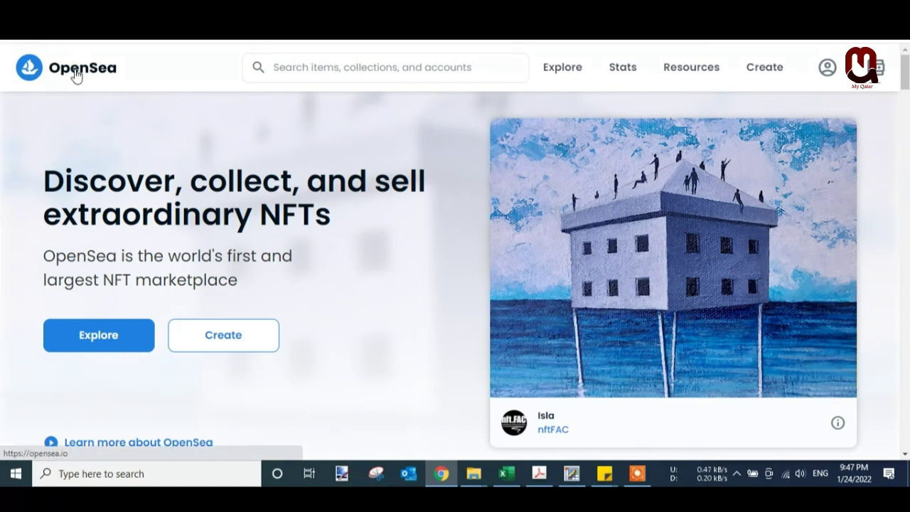
# - Start creating an NFT on OpenSea and pick MetaMask as the wallet provider
pyautogui.scroll(-2, 253, 298)
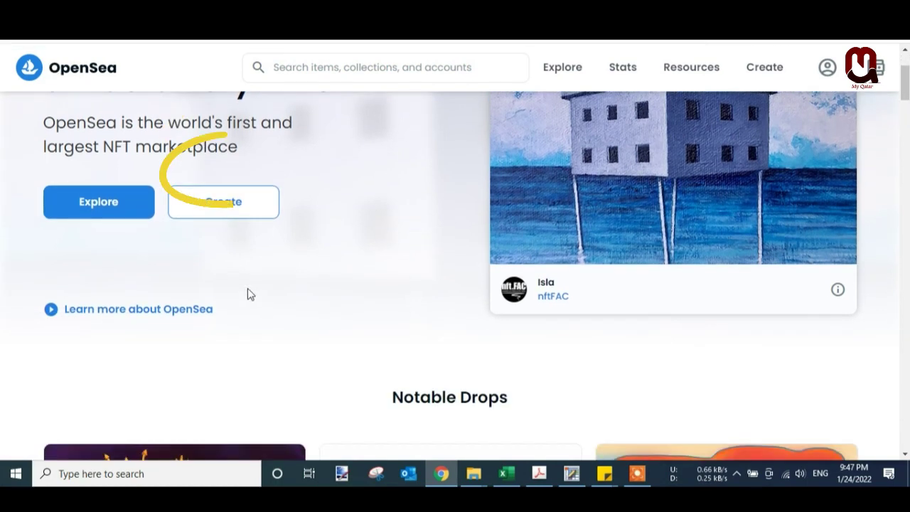
pyautogui.click(257, 207)
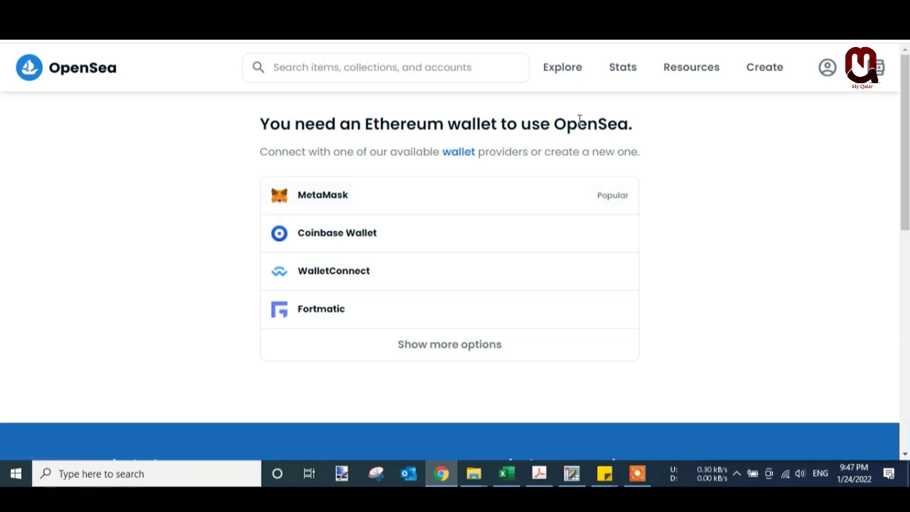
pyautogui.moveTo(633, 133); pyautogui.dragTo(260, 124)
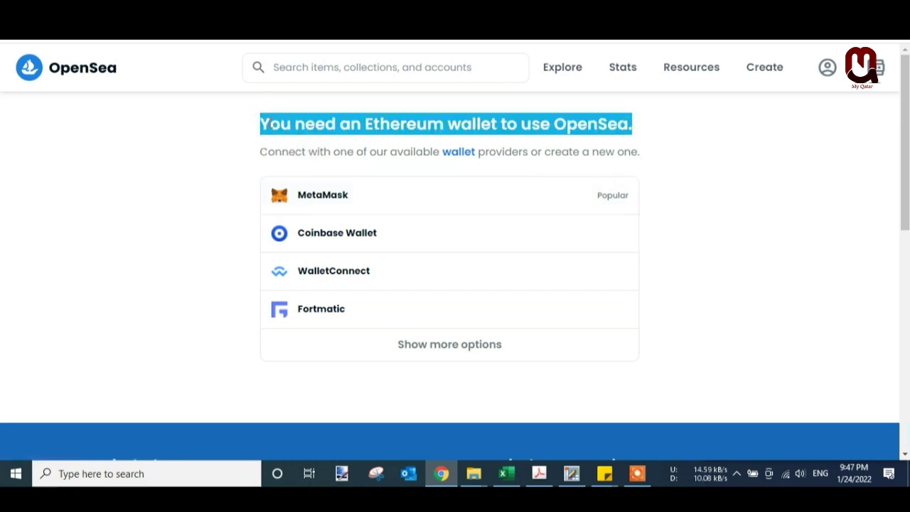
pyautogui.click(322, 202)
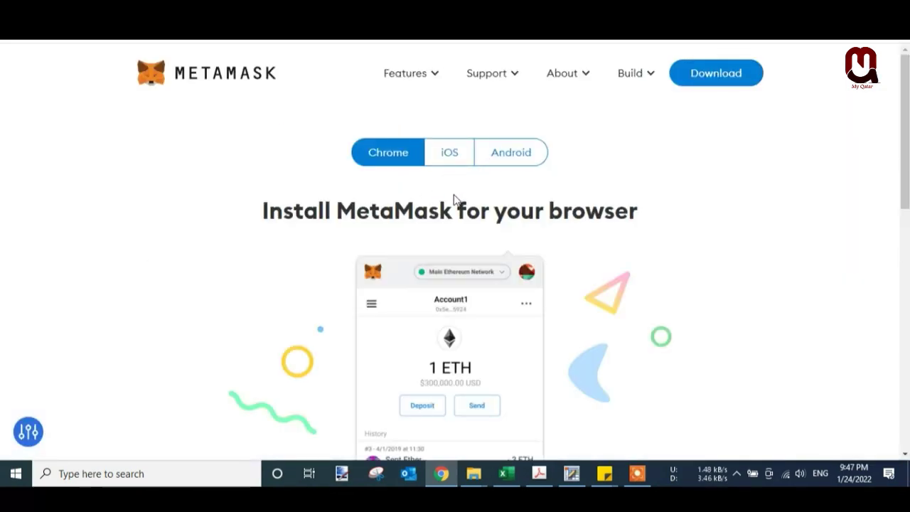
# - Follow the 'Install MetaMask for Chrome' link on the MetaMask download page
pyautogui.scroll(-3, 615, 199)
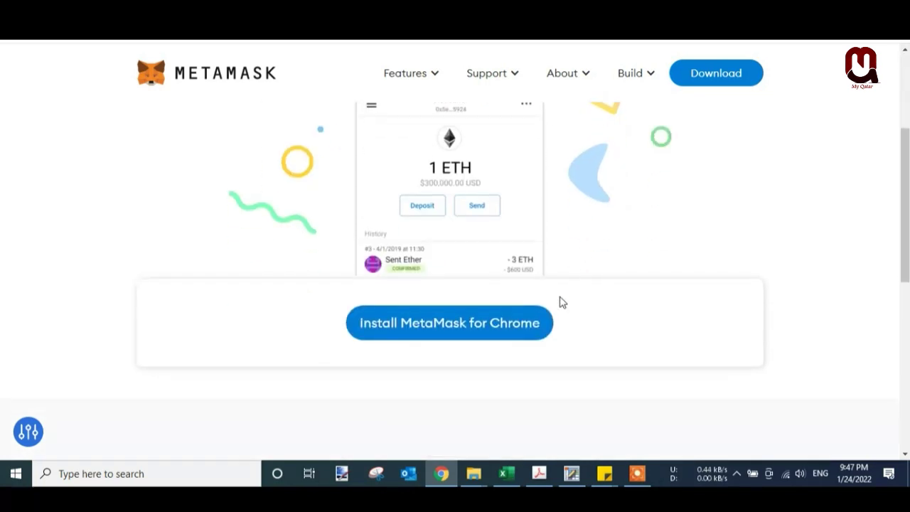
pyautogui.scroll(3, 349, 203)
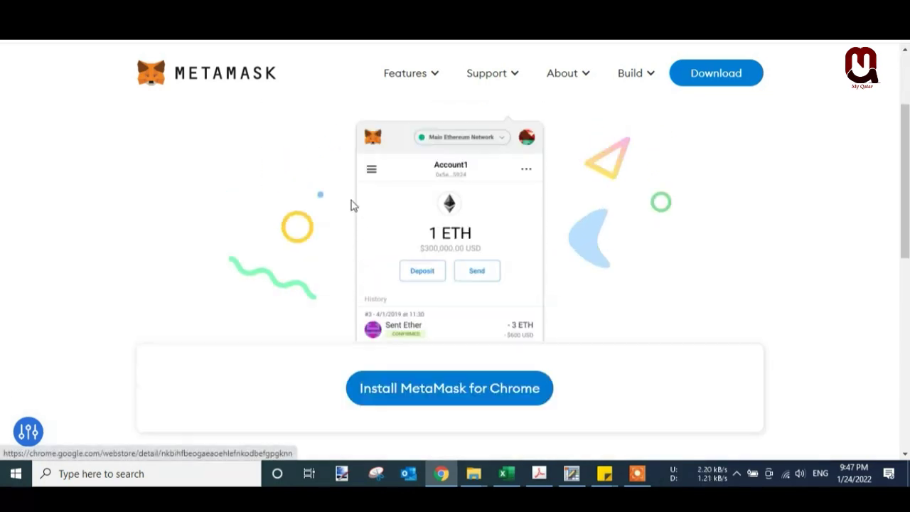
pyautogui.scroll(-3, 469, 301)
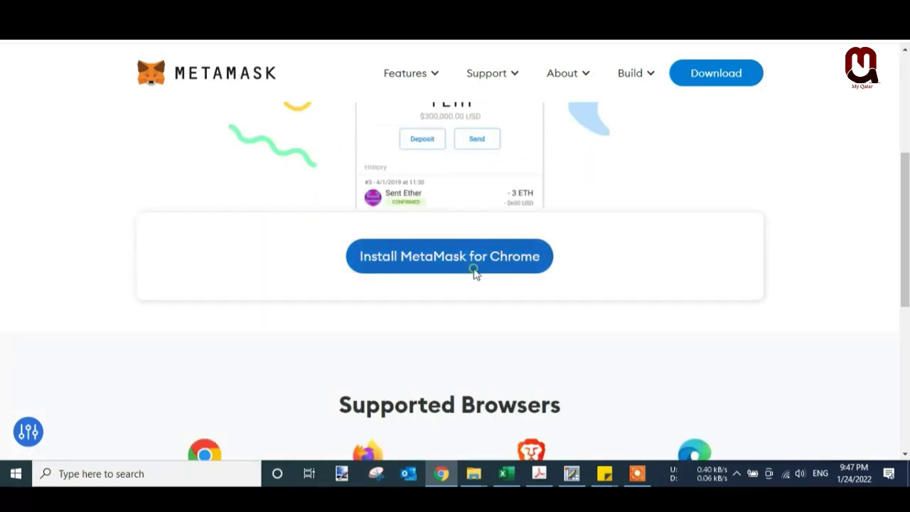
pyautogui.click(474, 267)
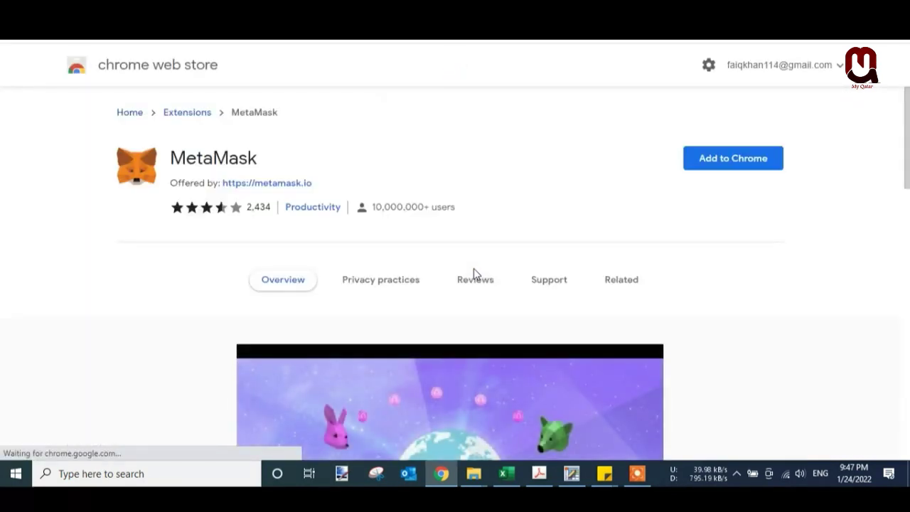
# - Add the MetaMask extension to Chrome and pin it to the toolbar
pyautogui.click(742, 165)
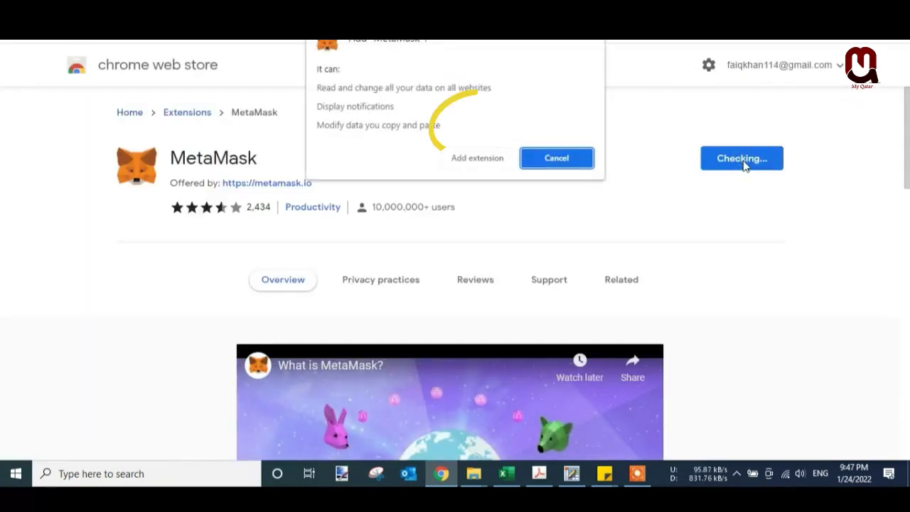
pyautogui.click(473, 159)
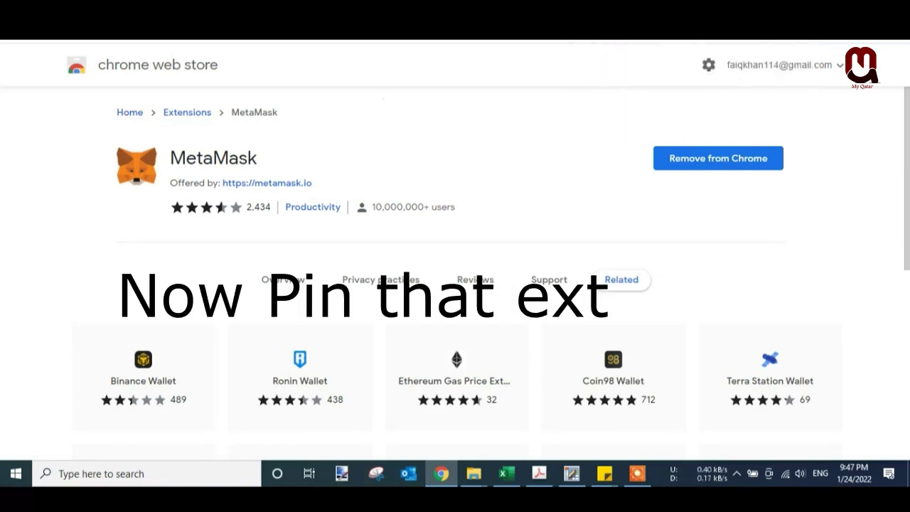
pyautogui.click(823, 28)
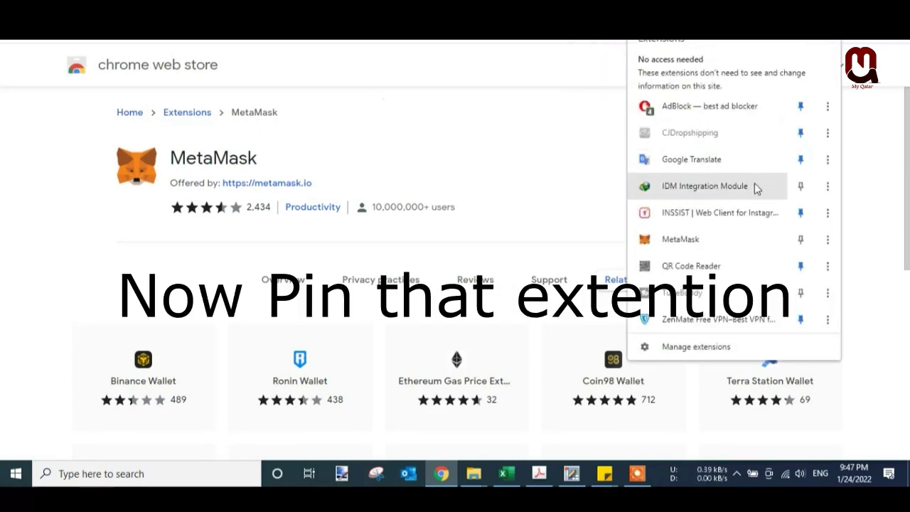
pyautogui.click(801, 242)
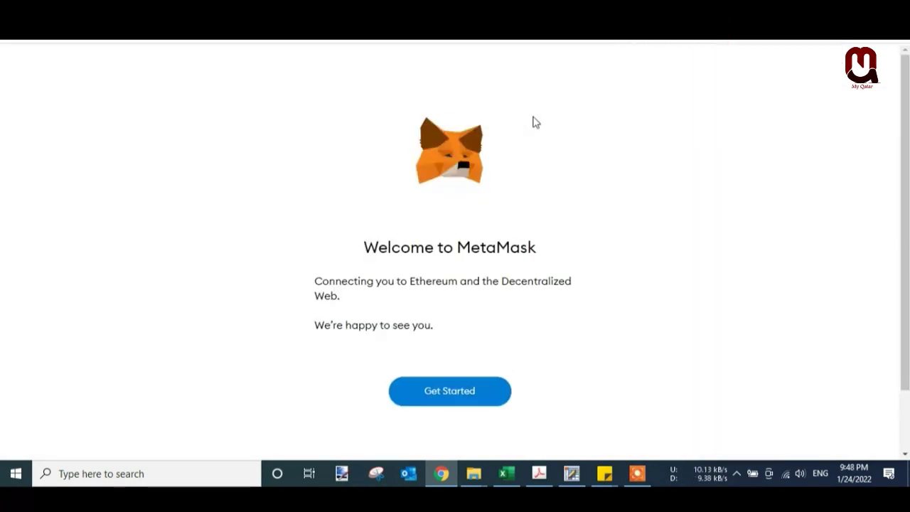
# - Choose Get Started and Create a Wallet, then agree to share anonymous usage data
pyautogui.click(460, 397)
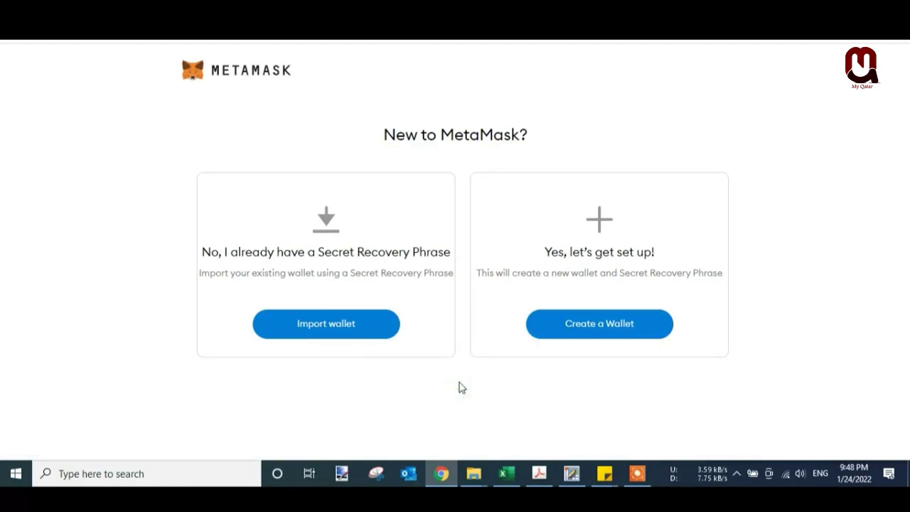
pyautogui.click(548, 336)
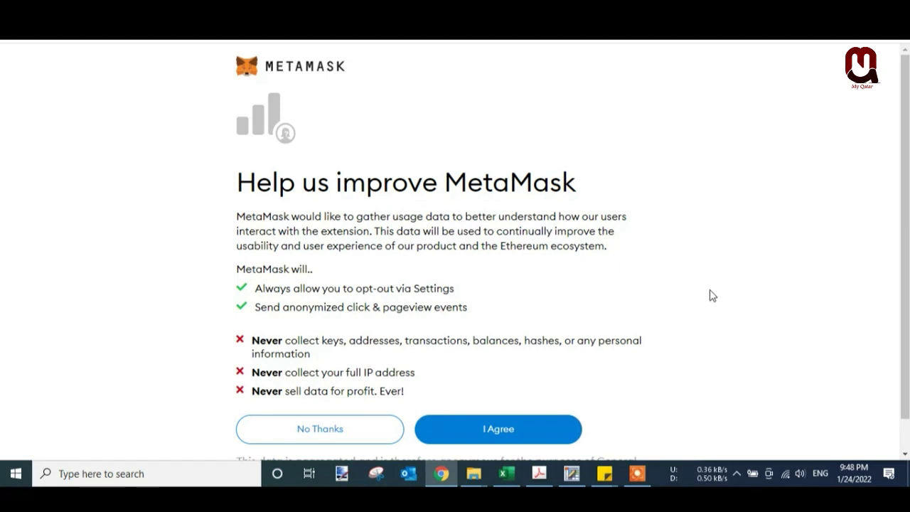
pyautogui.scroll(-1, 711, 296)
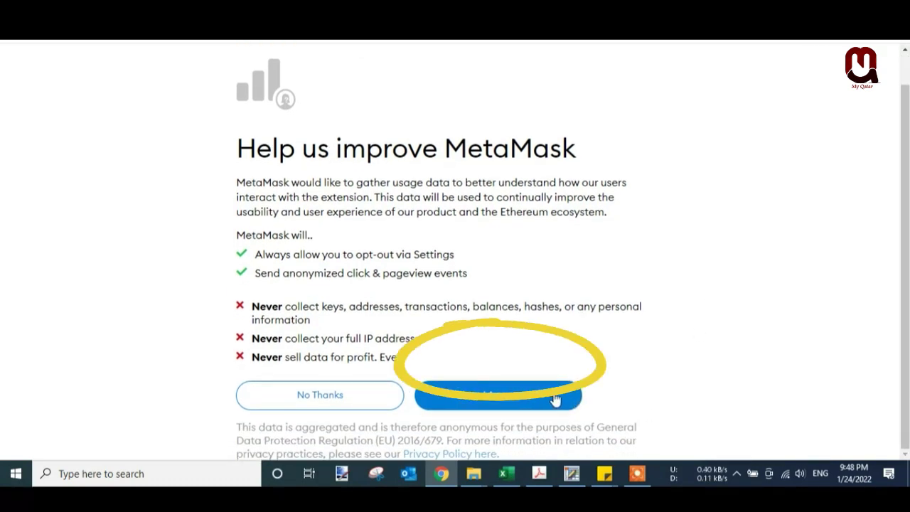
pyautogui.click(546, 396)
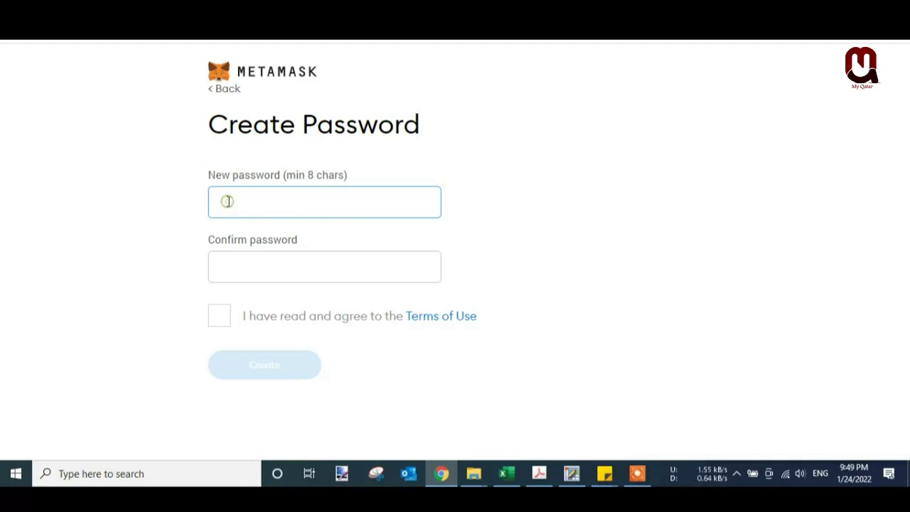
# - Enter and confirm the wallet password, accept the Terms of Use, and create the wallet
pyautogui.hotkey('ctrl', 'v')
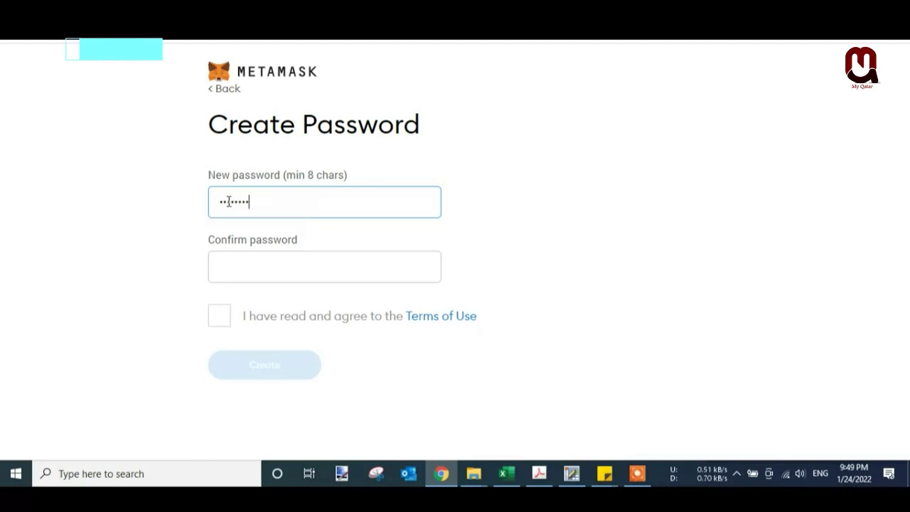
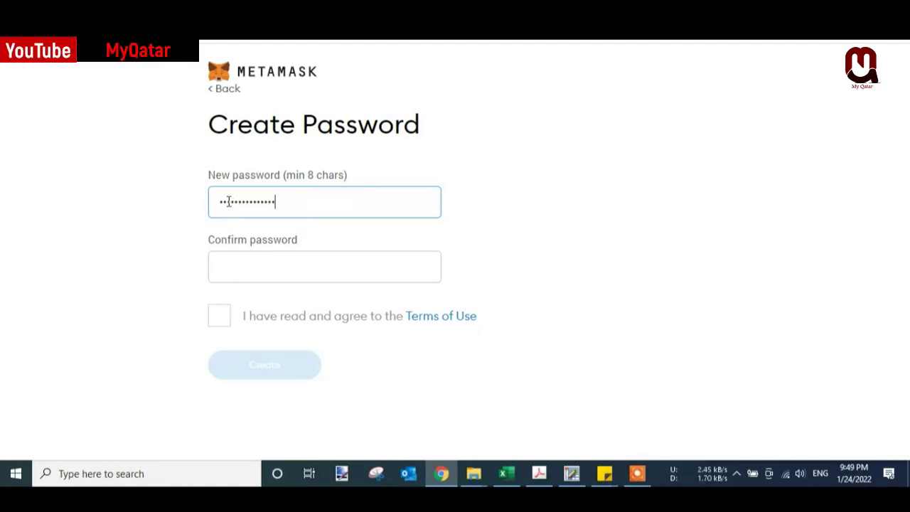
pyautogui.click(254, 254)
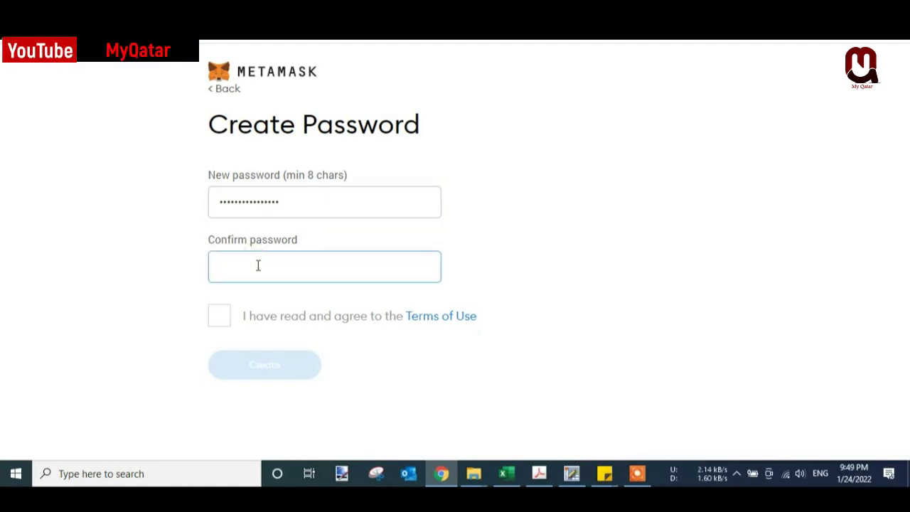
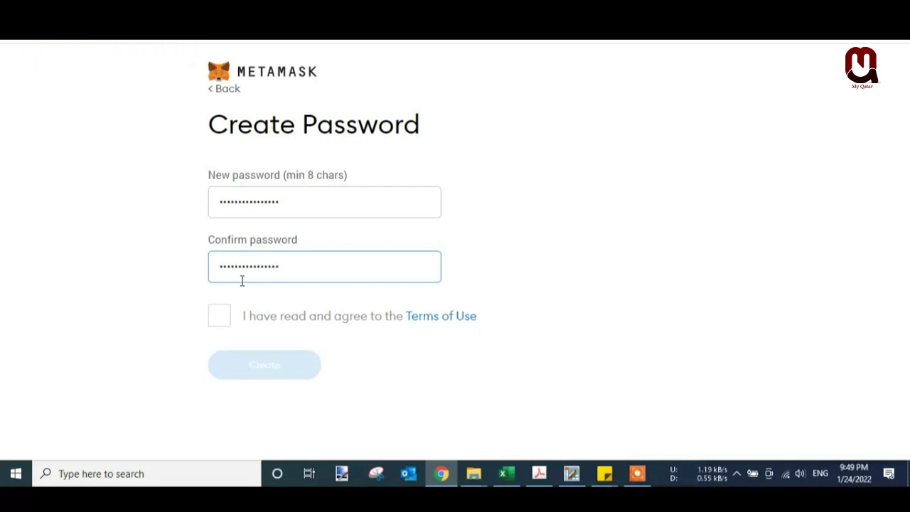
pyautogui.click(219, 316)
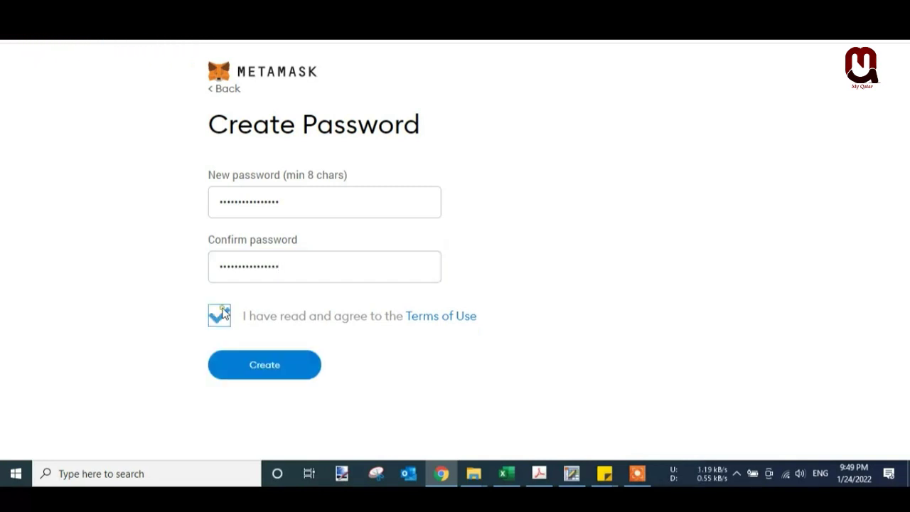
pyautogui.click(290, 370)
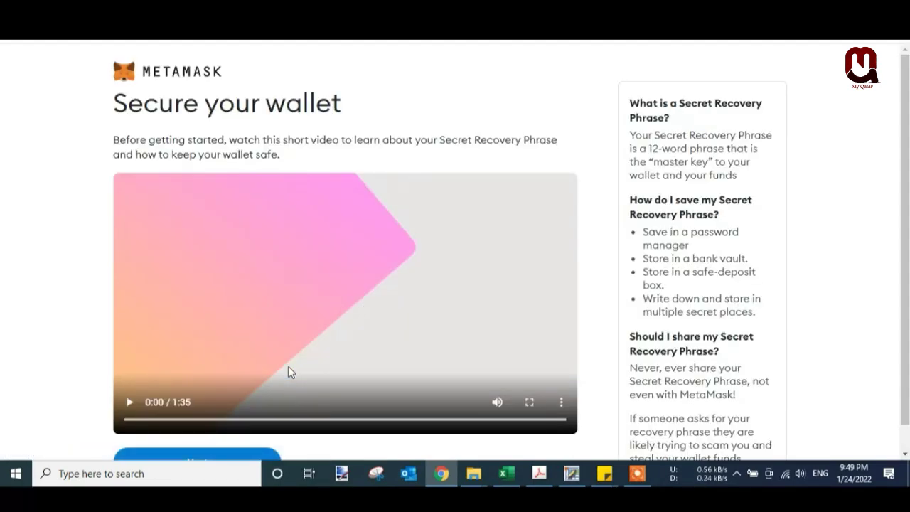
# - Move past the security video, reveal the secret recovery words, and select the whole phrase
pyautogui.scroll(-1, 288, 371)
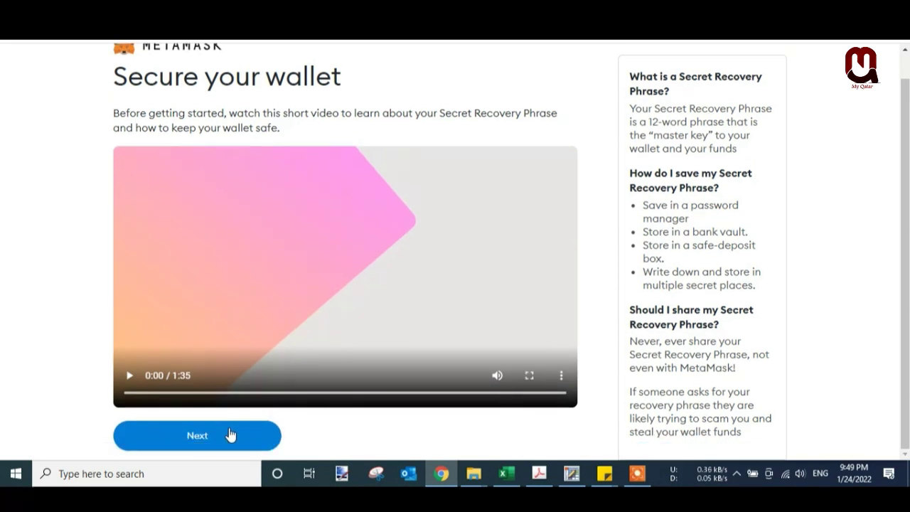
pyautogui.click(229, 435)
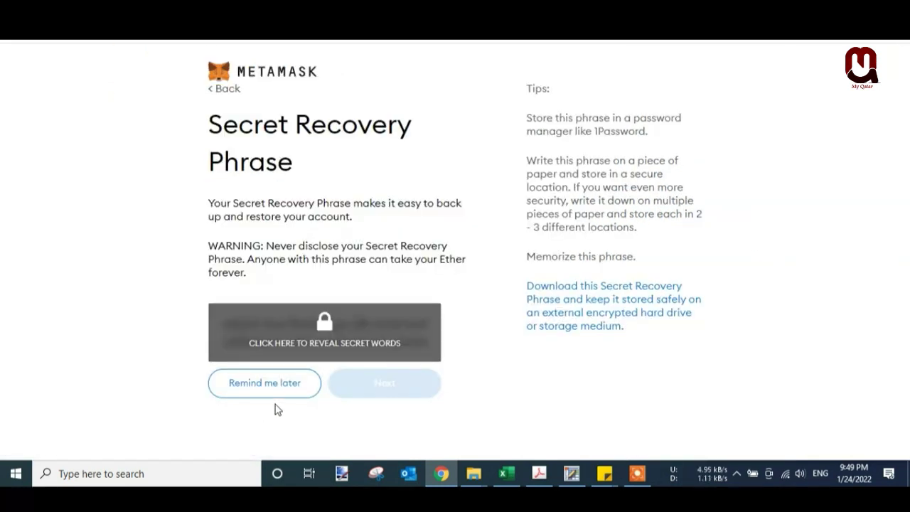
pyautogui.click(329, 344)
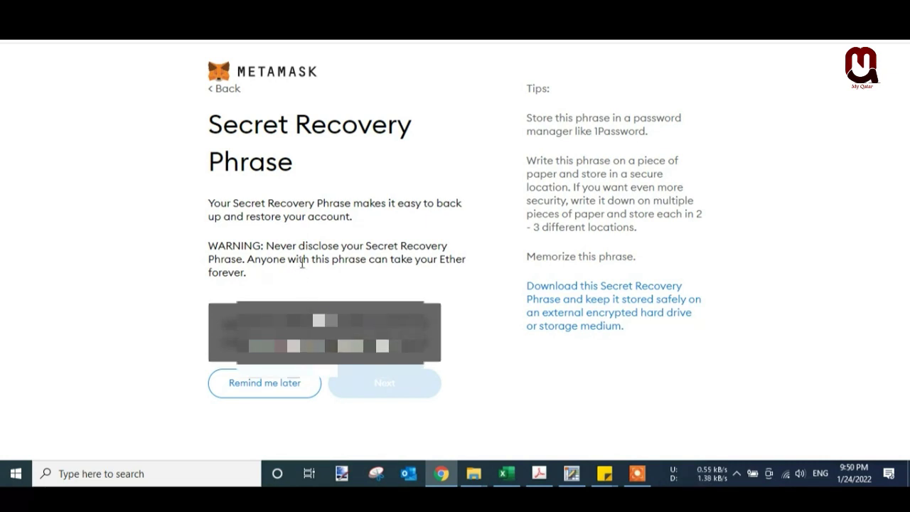
pyautogui.click(408, 333)
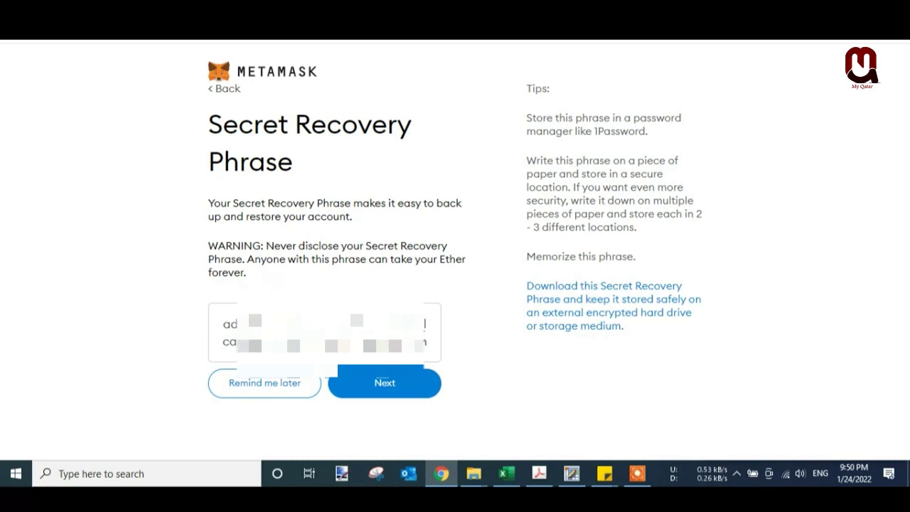
pyautogui.moveTo(427, 349); pyautogui.dragTo(205, 333)
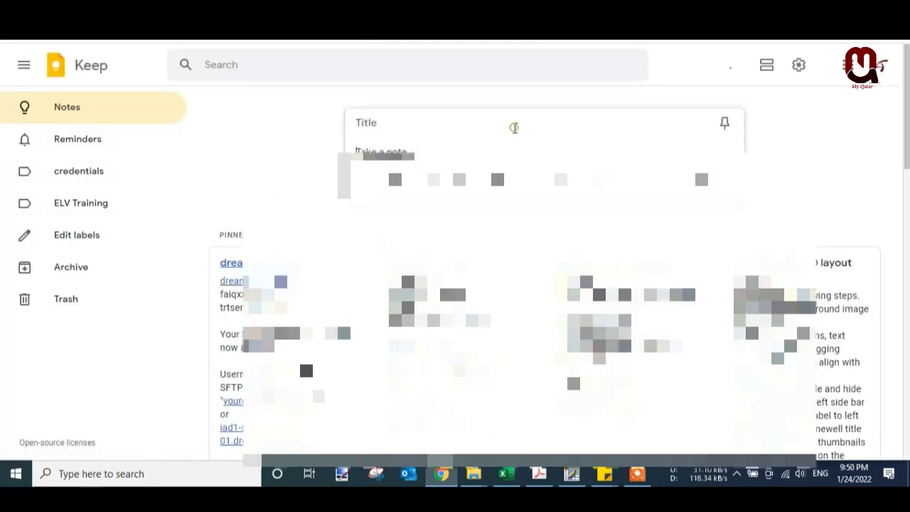
# - Start a new Google Keep note to hold the recovery phrase
pyautogui.click(383, 123)
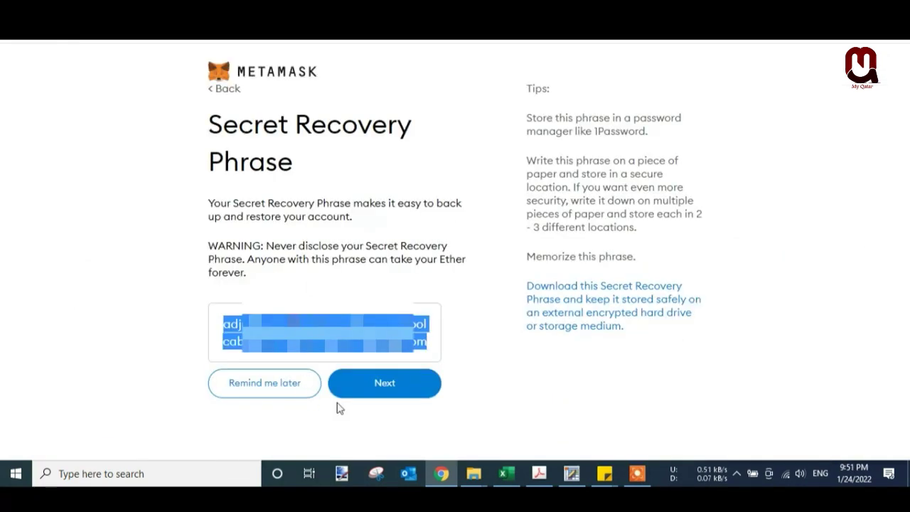
# - Pick the twelve recovery words in order, checking the Keep note, and confirm the phrase
pyautogui.click(381, 383)
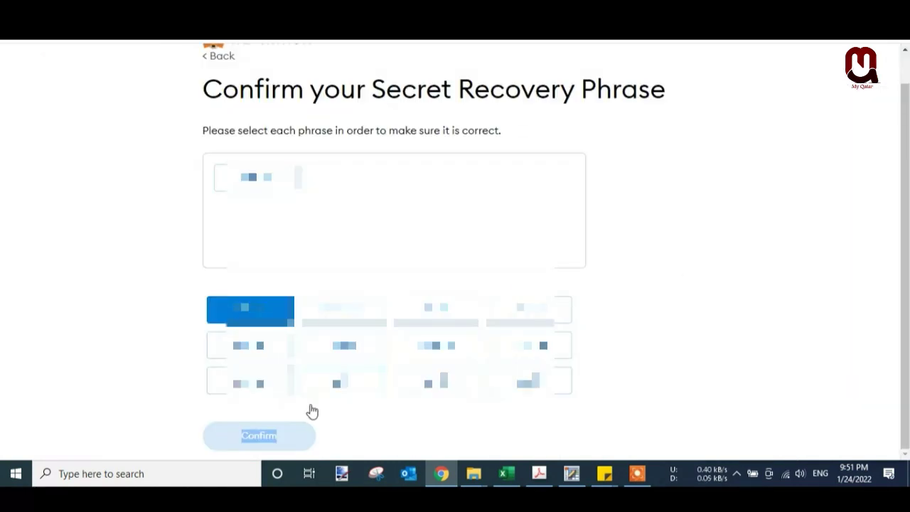
pyautogui.click(344, 345)
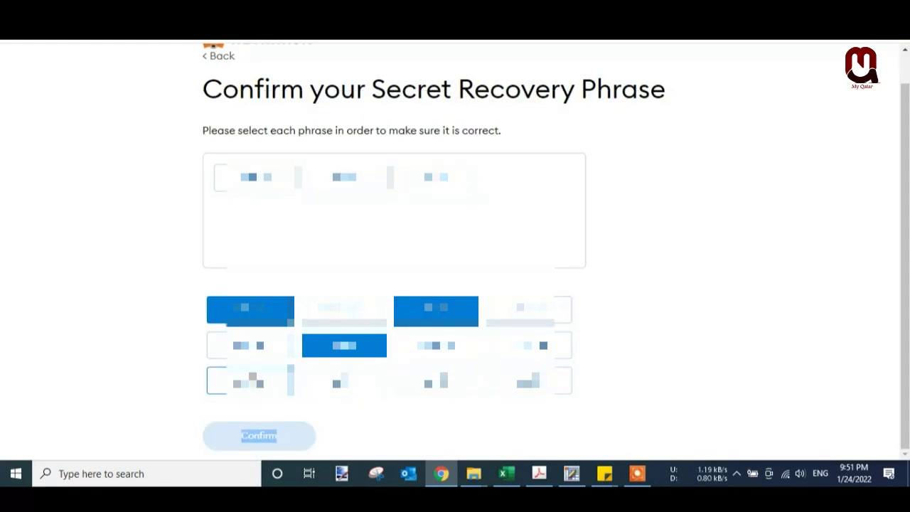
pyautogui.click(253, 346)
pyautogui.click(364, 391)
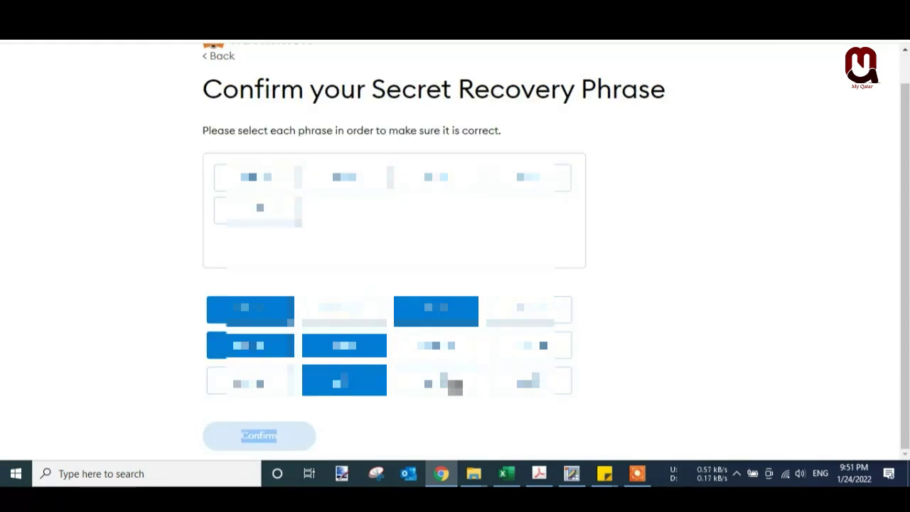
pyautogui.click(450, 384)
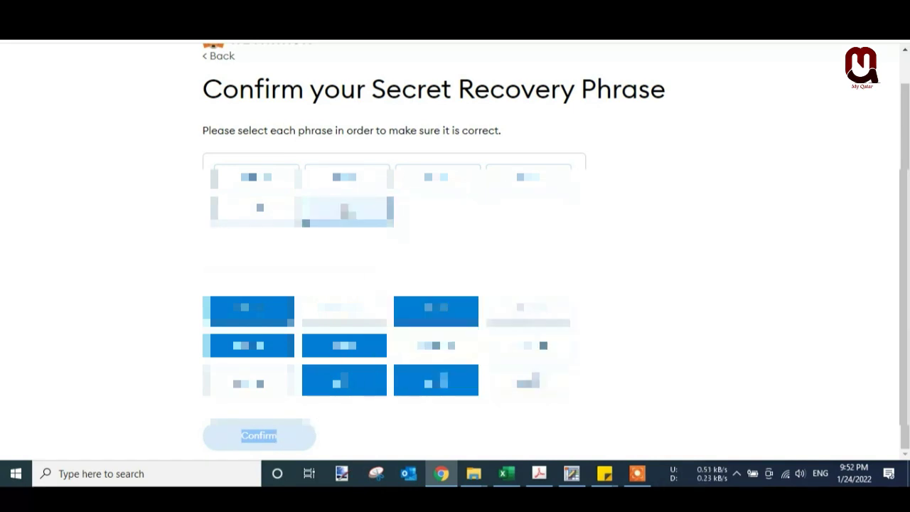
pyautogui.moveTo(375, 215); pyautogui.dragTo(352, 213)
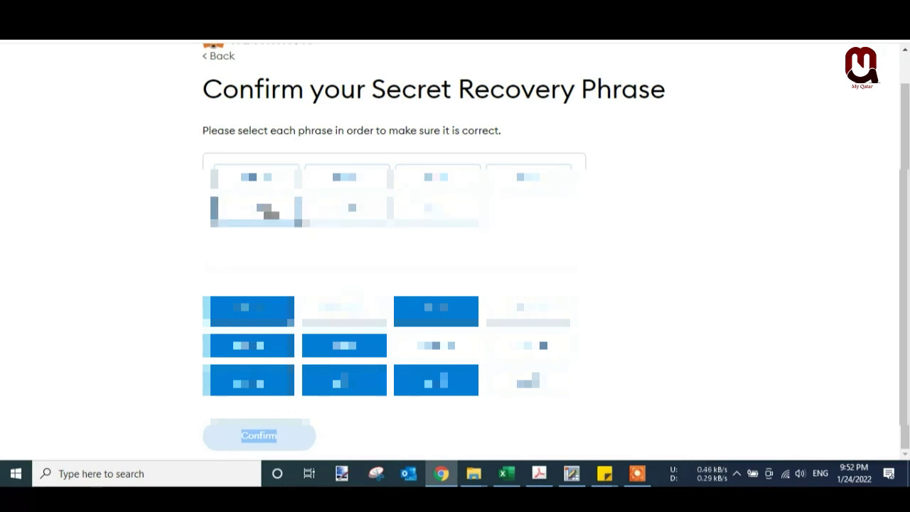
pyautogui.hotkey('ctrl', 'Tab')
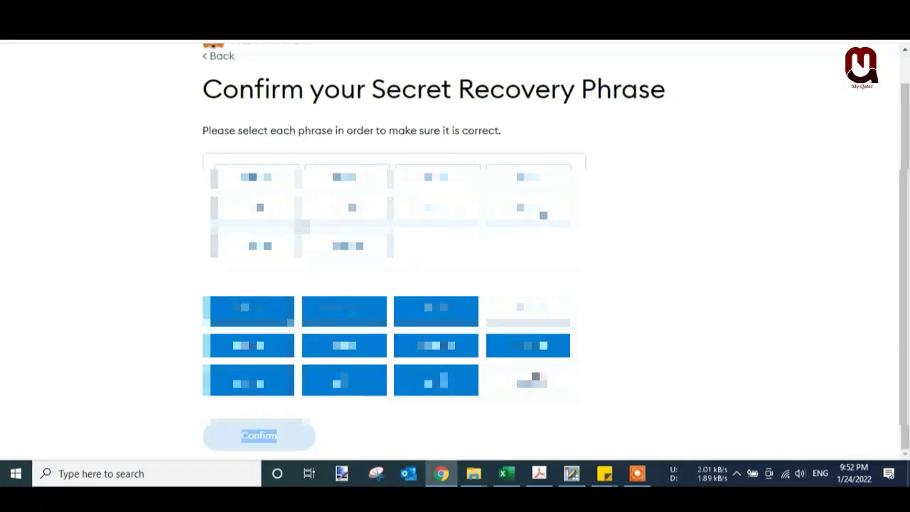
pyautogui.click(534, 381)
pyautogui.click(526, 310)
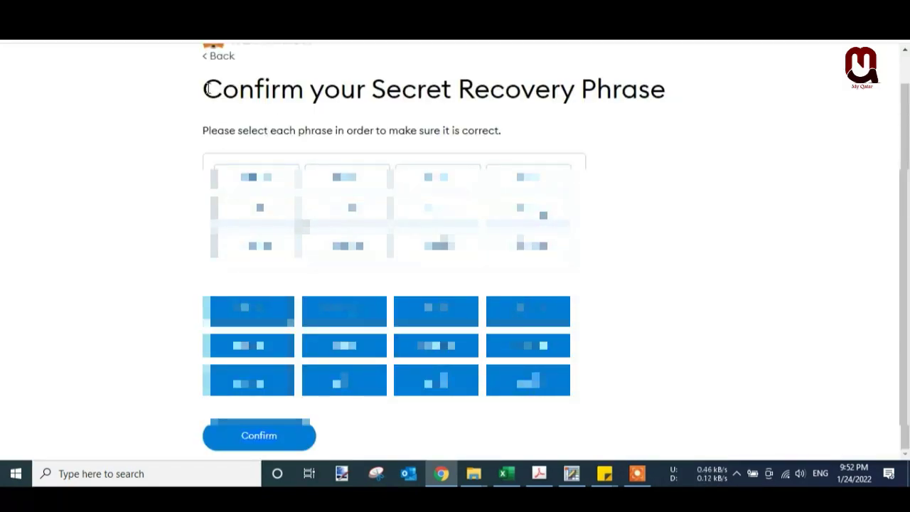
pyautogui.click(269, 442)
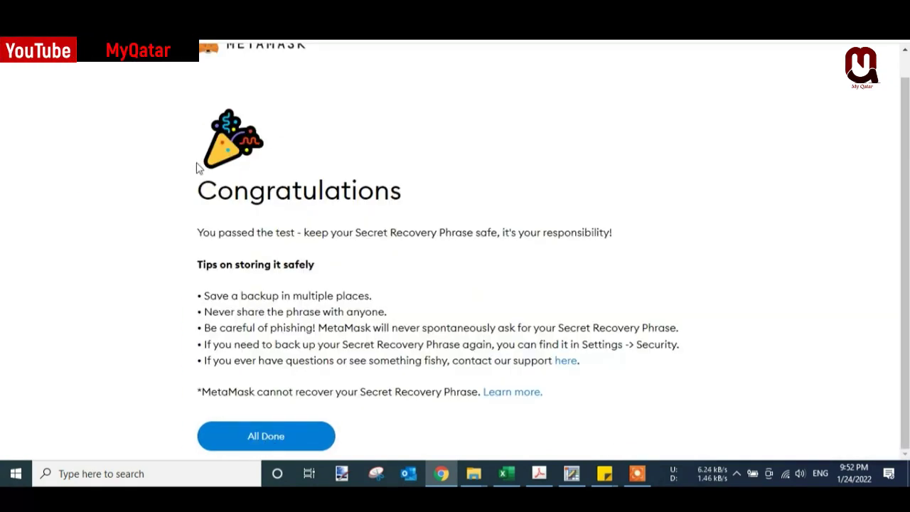
# - Highlight the Congratulations heading and safe-storage tips, then finish with All Done
pyautogui.moveTo(197, 192); pyautogui.dragTo(412, 202)
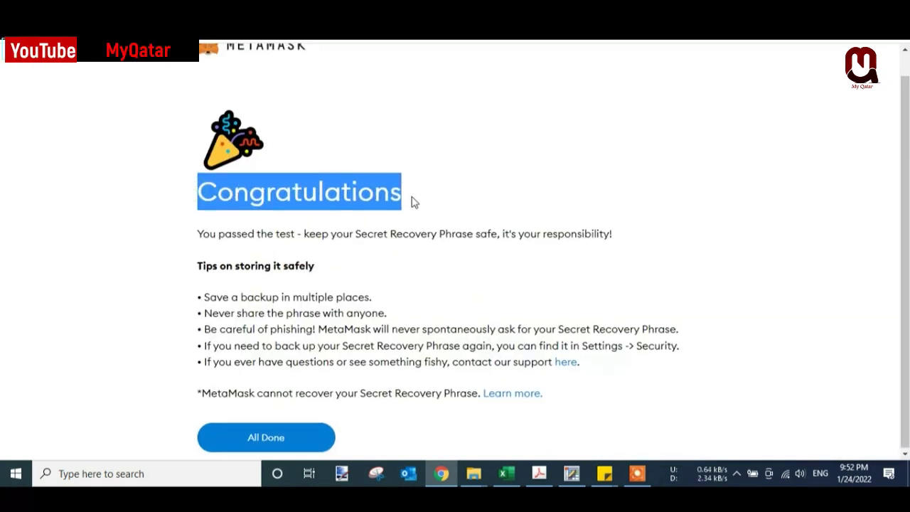
pyautogui.click(303, 132)
pyautogui.scroll(1, 303, 132)
pyautogui.moveTo(197, 80); pyautogui.dragTo(425, 227)
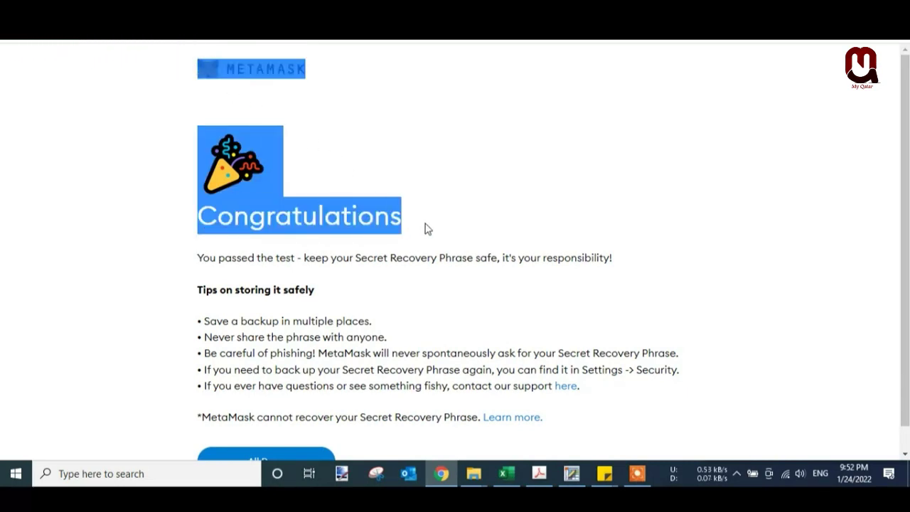
pyautogui.click(498, 227)
pyautogui.moveTo(198, 257); pyautogui.dragTo(380, 303)
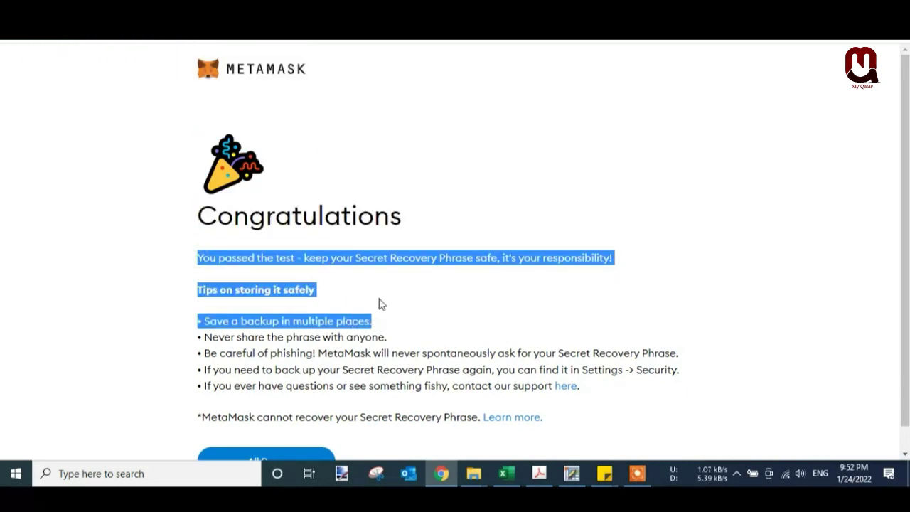
pyautogui.scroll(-1, 445, 321)
pyautogui.click(383, 318)
pyautogui.moveTo(198, 295); pyautogui.dragTo(672, 382)
pyautogui.click(557, 407)
pyautogui.click(302, 434)
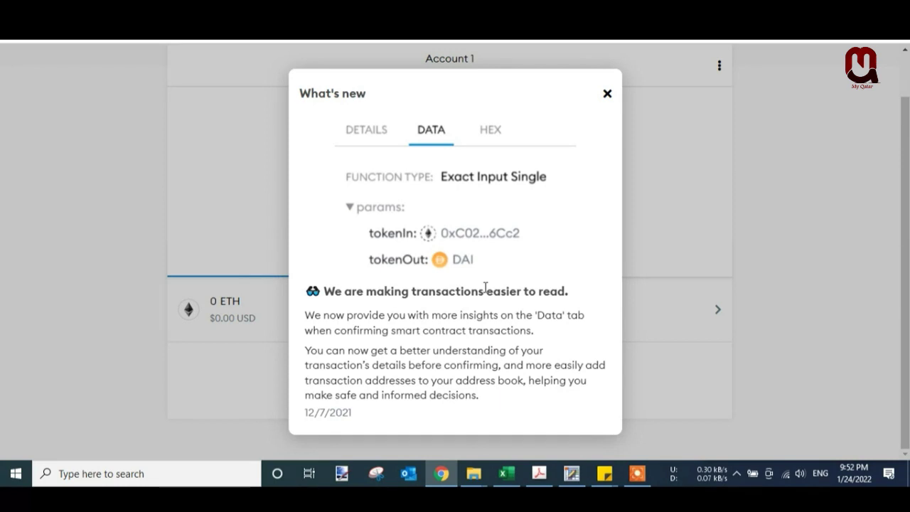
# - Close the What's new notice, copy the Account 1 address, and view its activity
pyautogui.click(608, 94)
pyautogui.scroll(1, 374, 285)
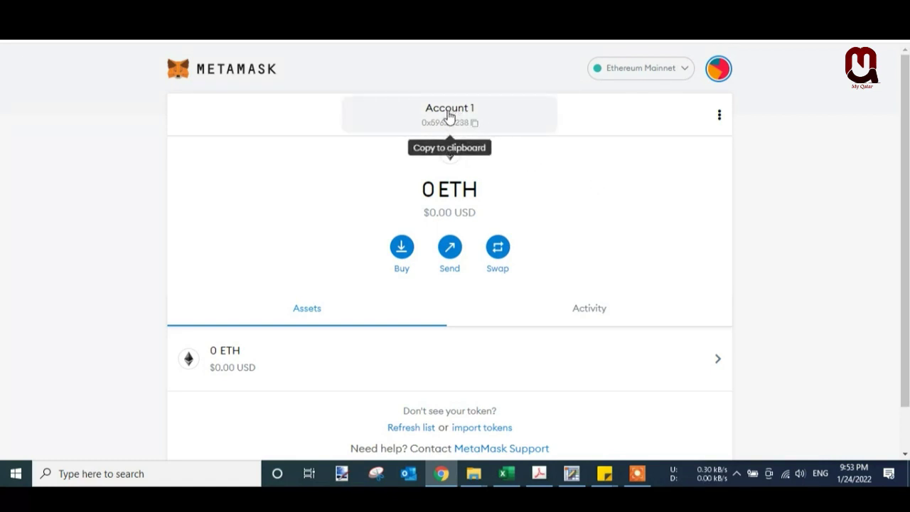
pyautogui.click(473, 124)
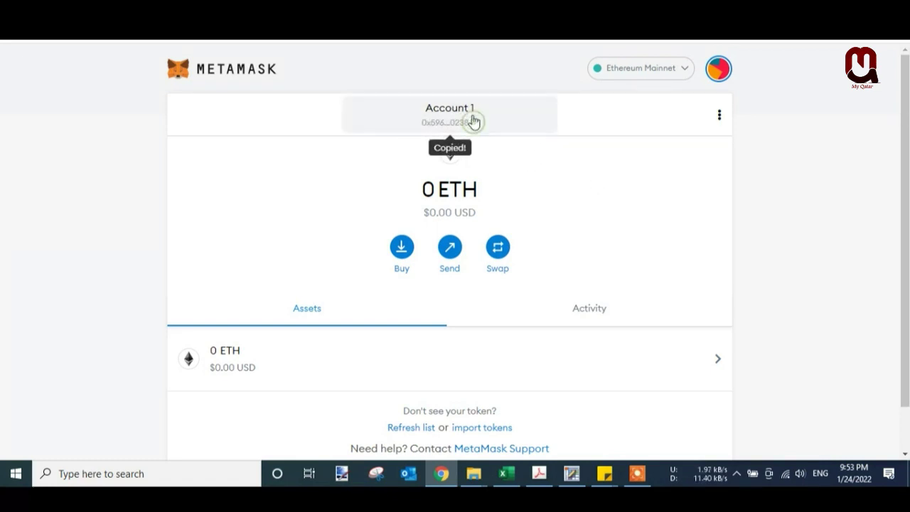
pyautogui.click(591, 310)
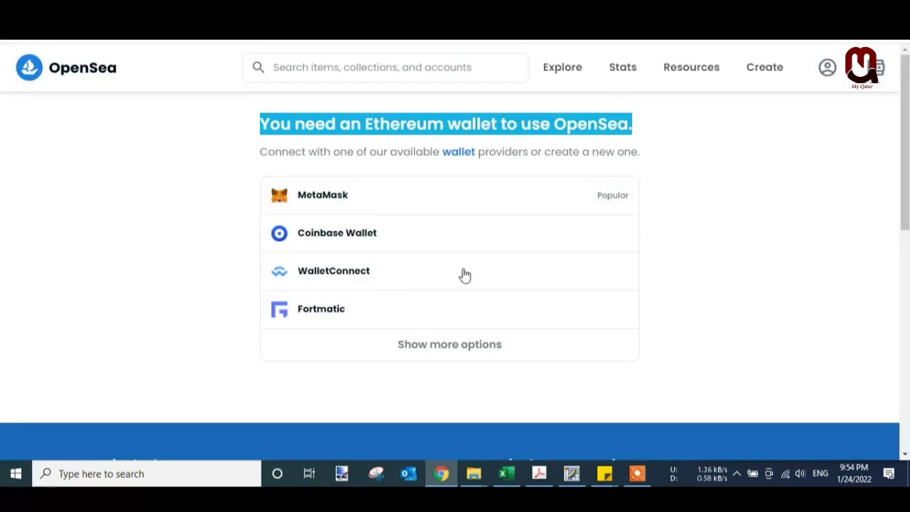
pyautogui.click(720, 223)
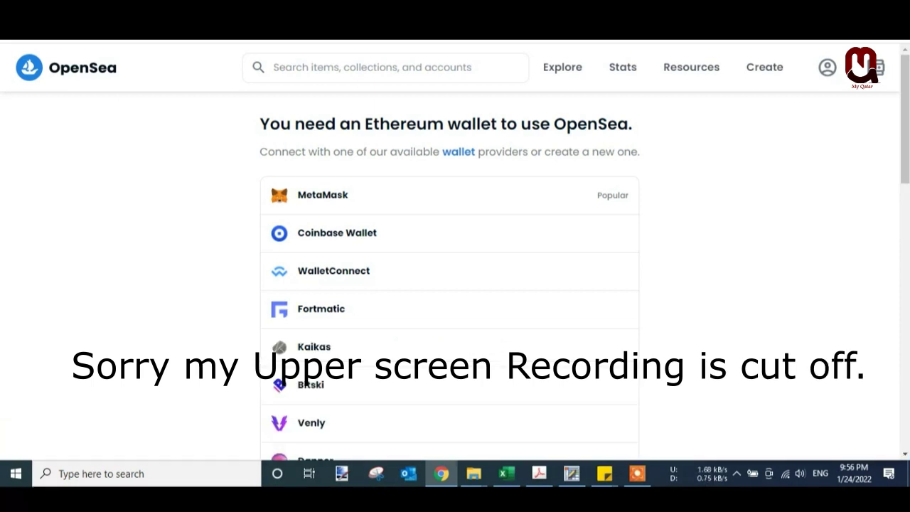
# - Open MetaMask over OpenSea and confirm Account 1 is not yet connected to the site
pyautogui.click(808, 29)
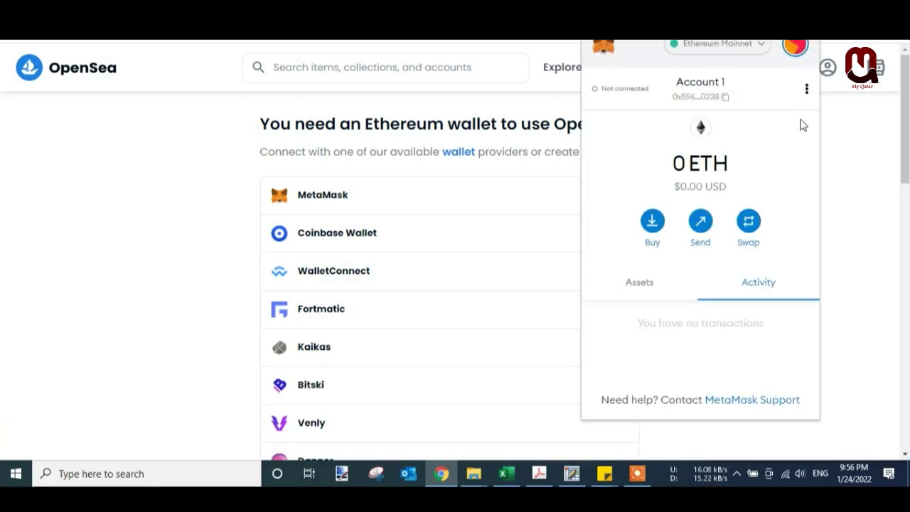
pyautogui.click(644, 291)
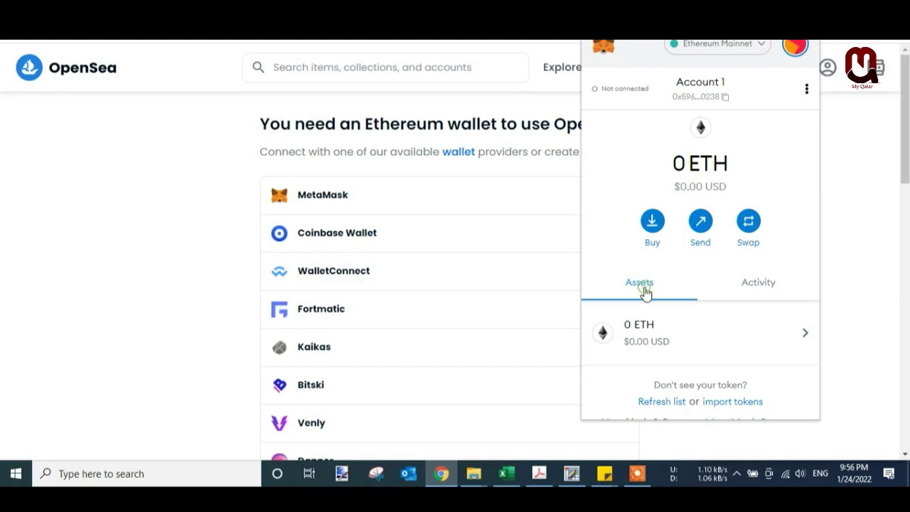
pyautogui.click(607, 89)
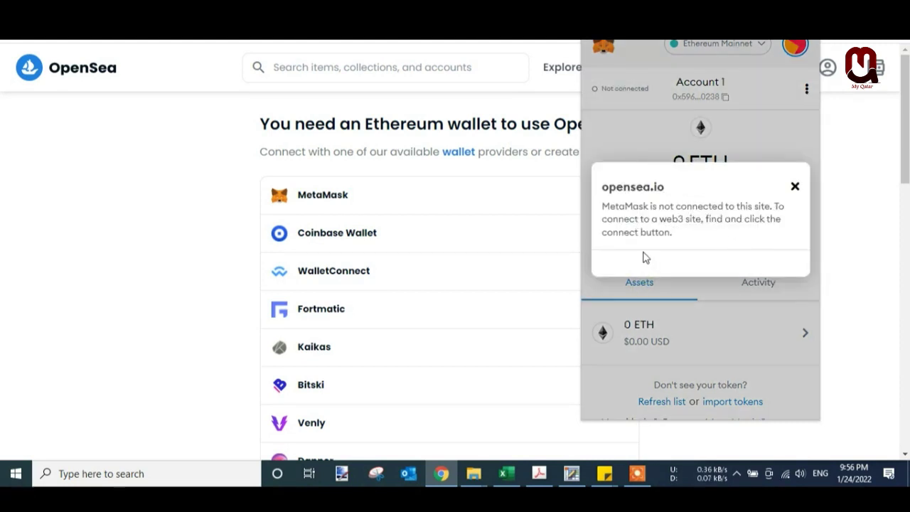
pyautogui.click(795, 187)
# - Manually connect Account 1 to opensea.io through Connected sites and approve it
pyautogui.click(806, 88)
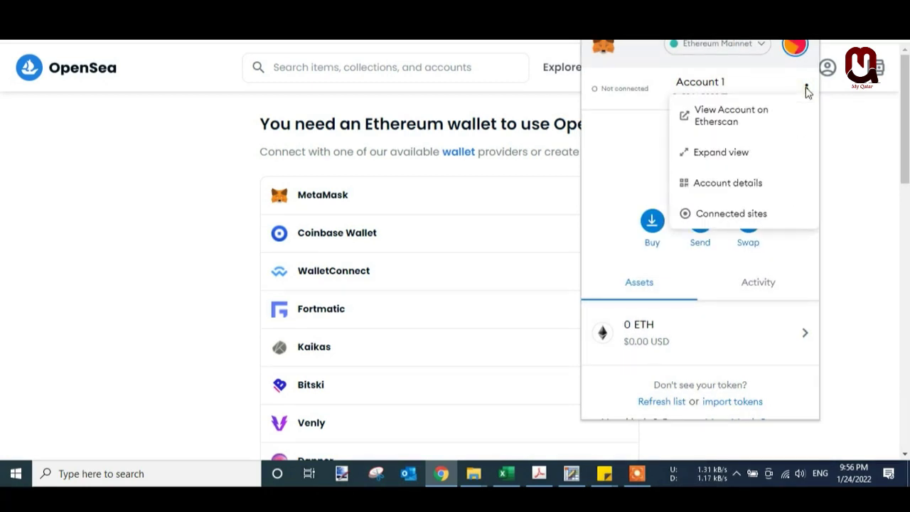
pyautogui.click(741, 215)
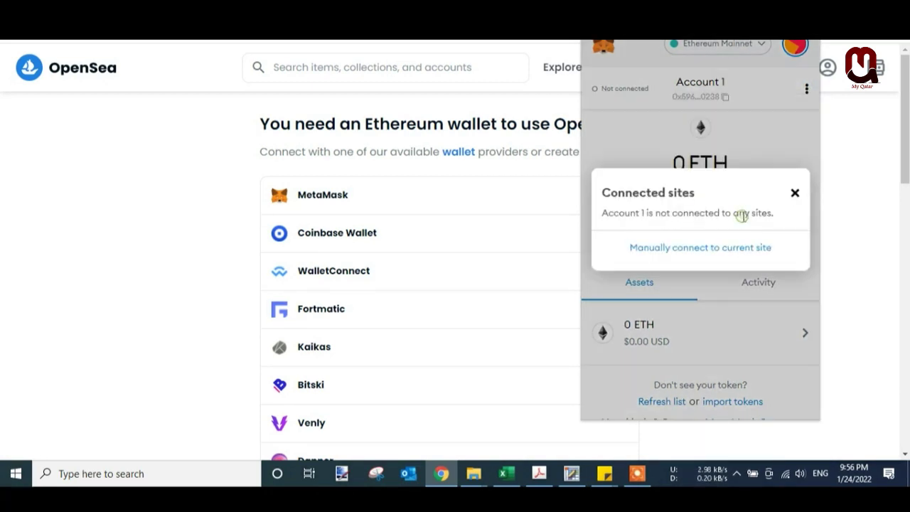
pyautogui.click(685, 250)
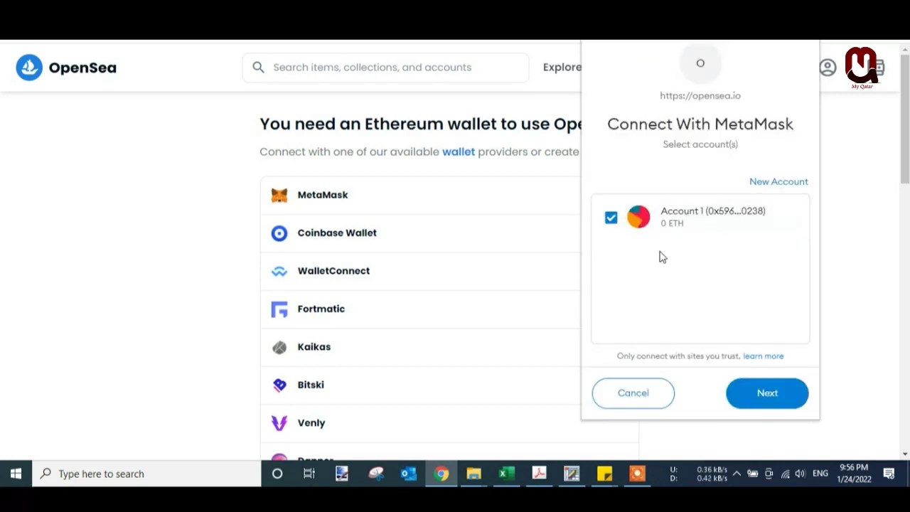
pyautogui.click(688, 216)
pyautogui.click(672, 215)
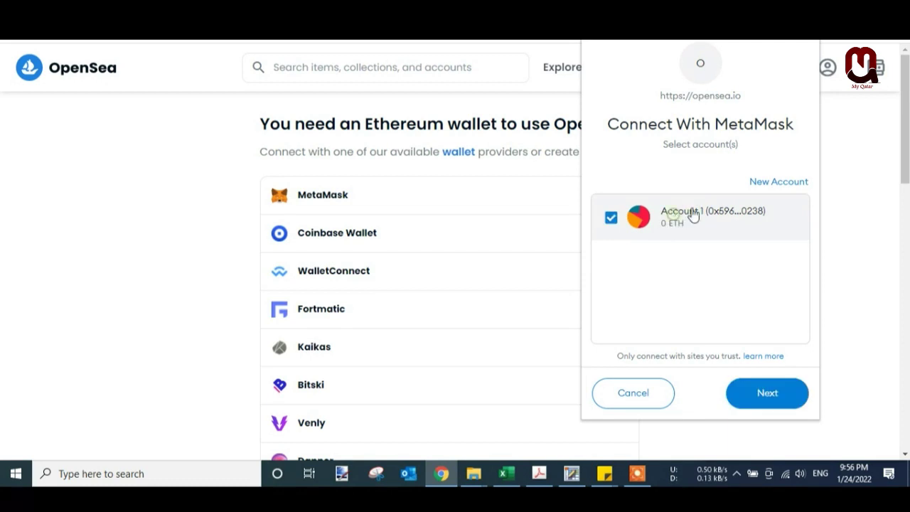
pyautogui.click(774, 403)
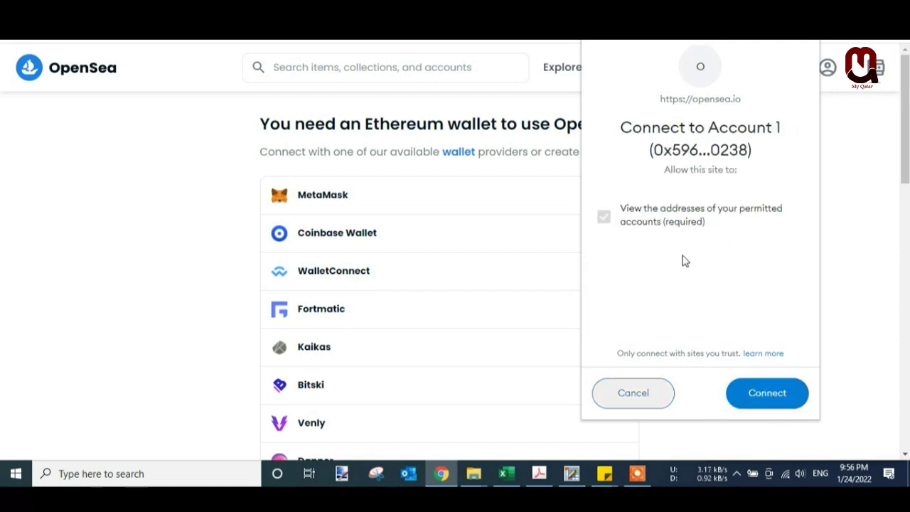
pyautogui.click(631, 217)
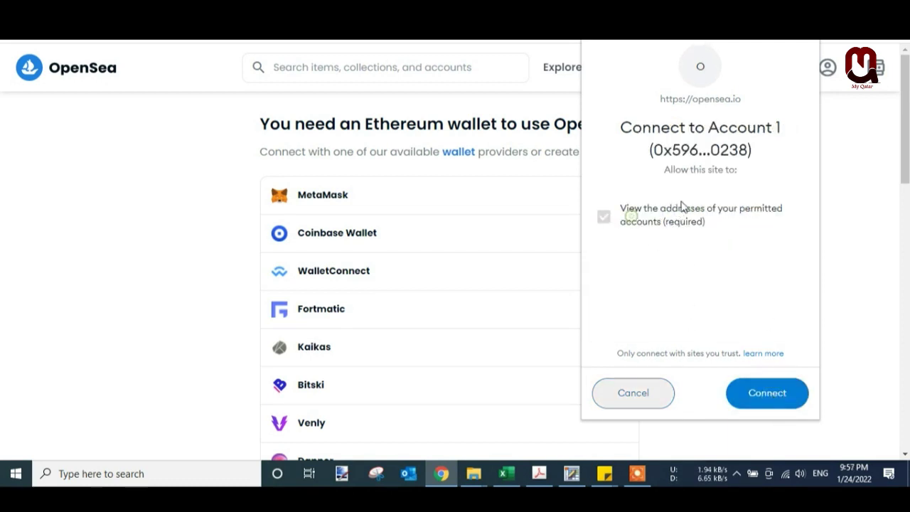
pyautogui.click(766, 406)
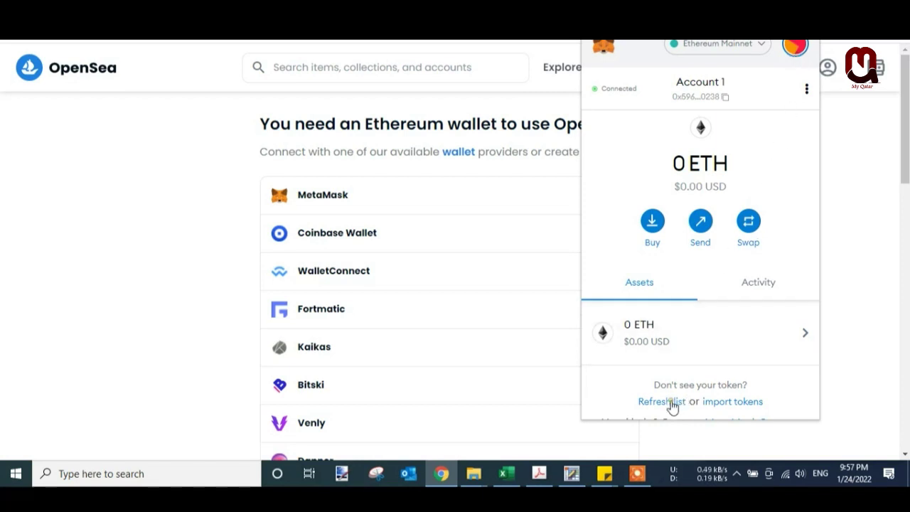
# - Verify opensea.io holds Account 1's address permission, close MetaMask, and reload OpenSea to Explore Collections
pyautogui.click(619, 88)
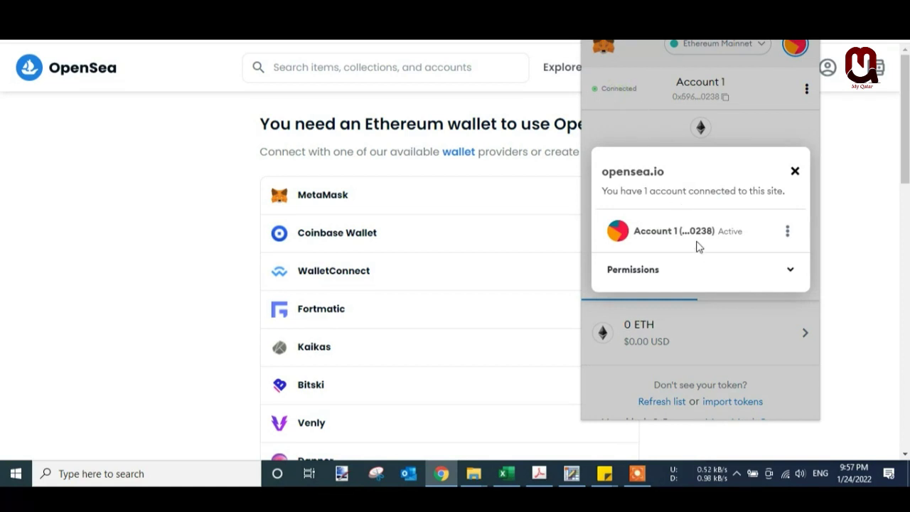
pyautogui.click(789, 270)
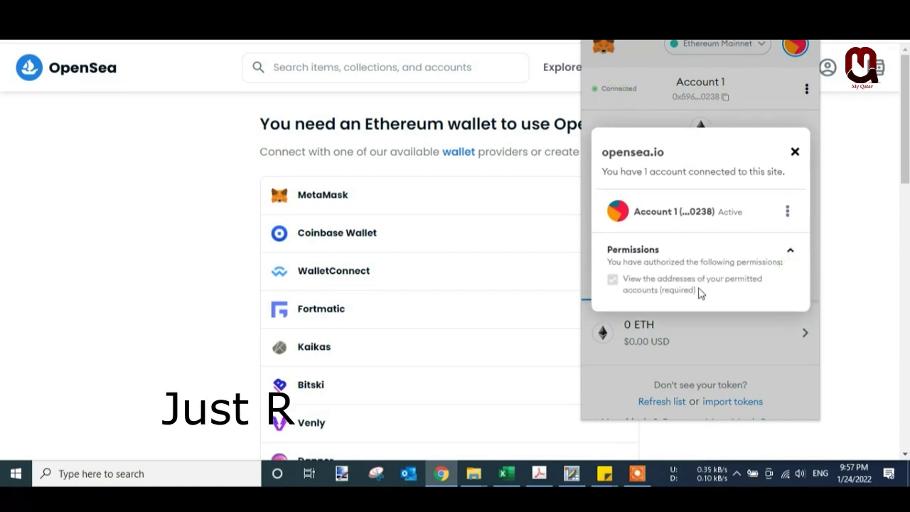
pyautogui.click(795, 149)
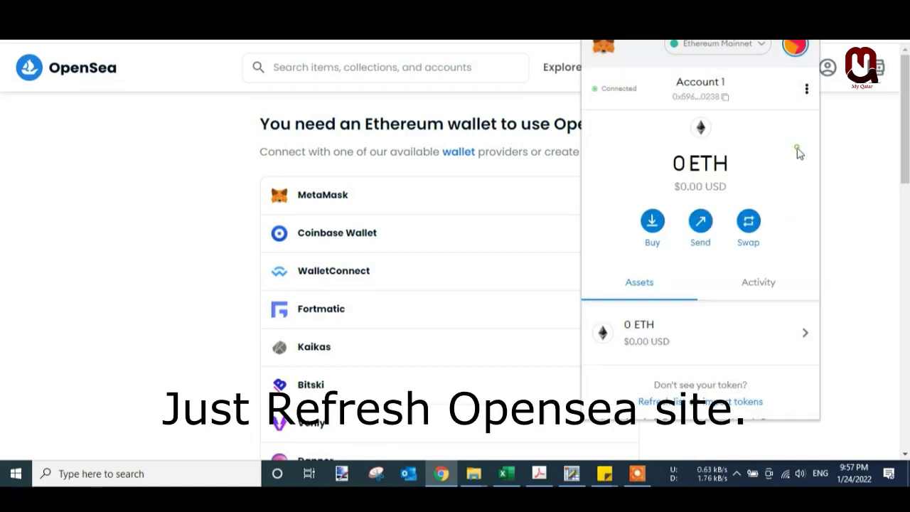
pyautogui.click(853, 158)
pyautogui.press('F5')
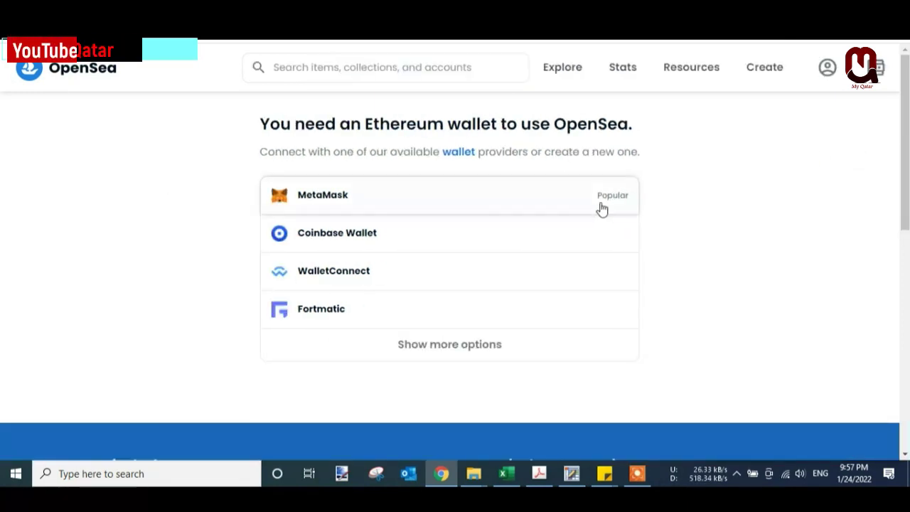
pyautogui.click(569, 71)
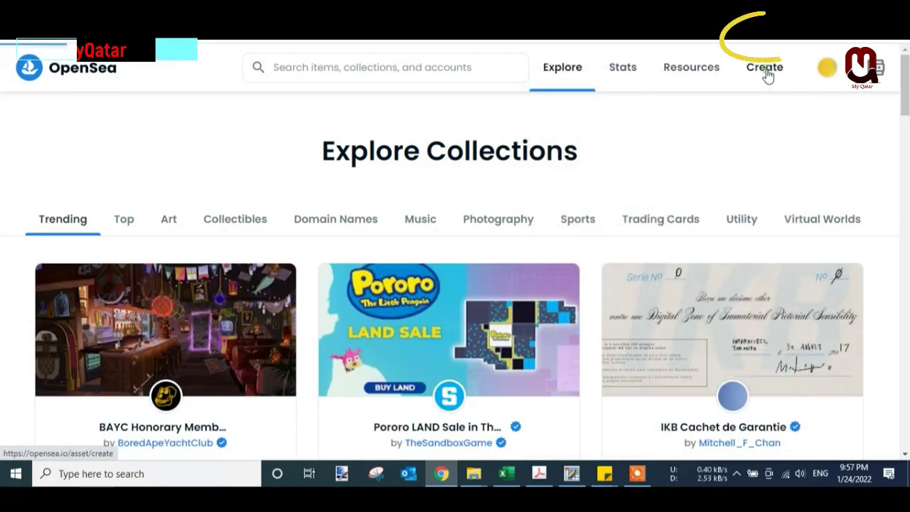
# - Go to Create and sign OpenSea's welcome message in MetaMask to log in
pyautogui.click(767, 71)
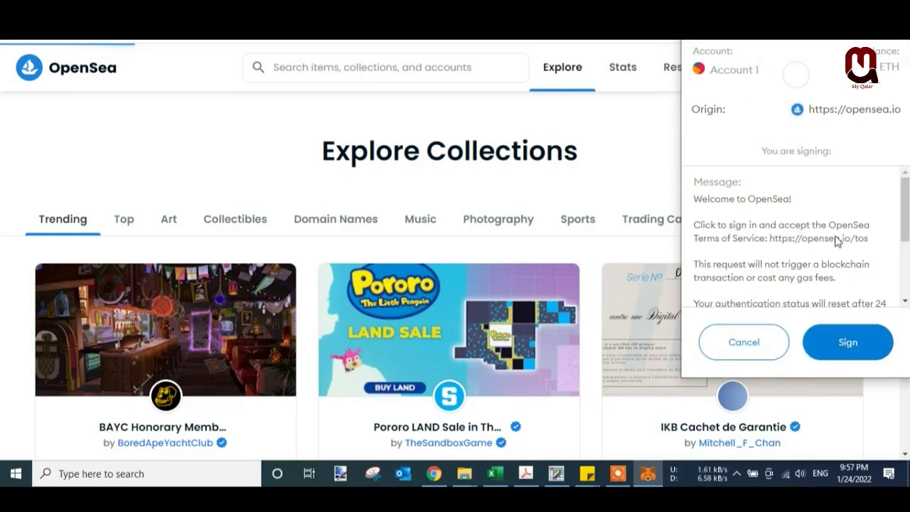
pyautogui.scroll(-2, 830, 223)
pyautogui.scroll(2, 830, 248)
pyautogui.click(855, 347)
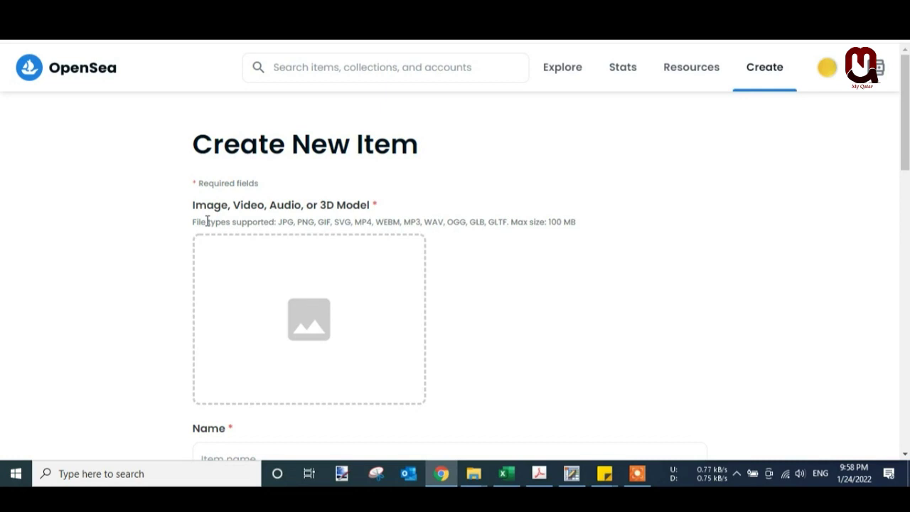
# - Review the Create New Item form, finding the Collection list empty, and return to the top
pyautogui.moveTo(190, 210); pyautogui.dragTo(372, 208)
pyautogui.scroll(-3, 466, 312)
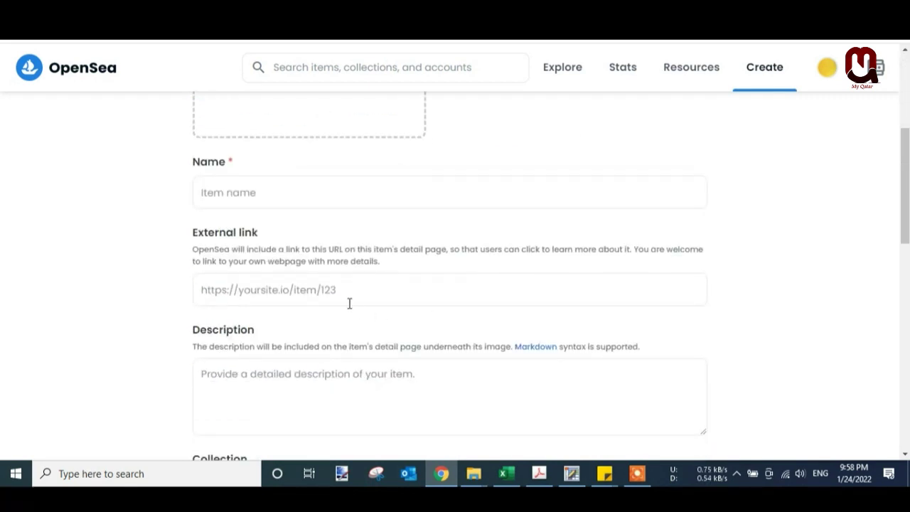
pyautogui.scroll(-3, 375, 323)
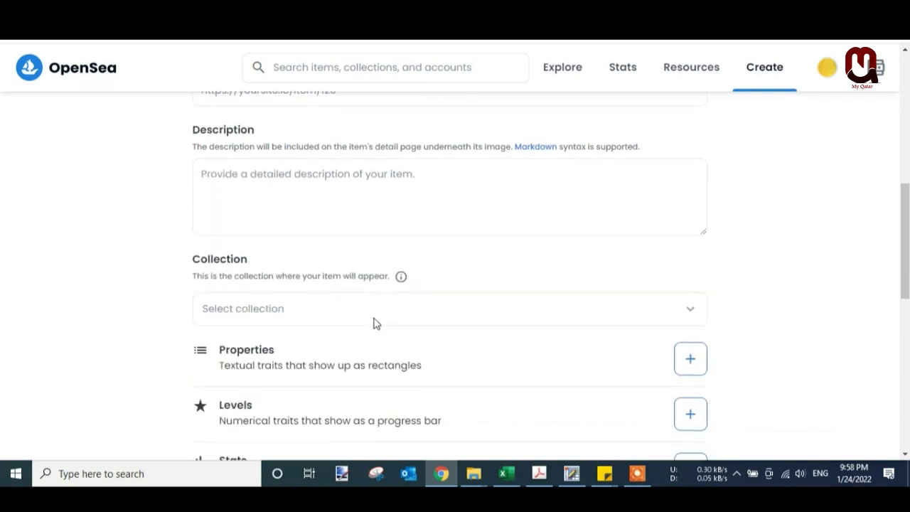
pyautogui.click(390, 311)
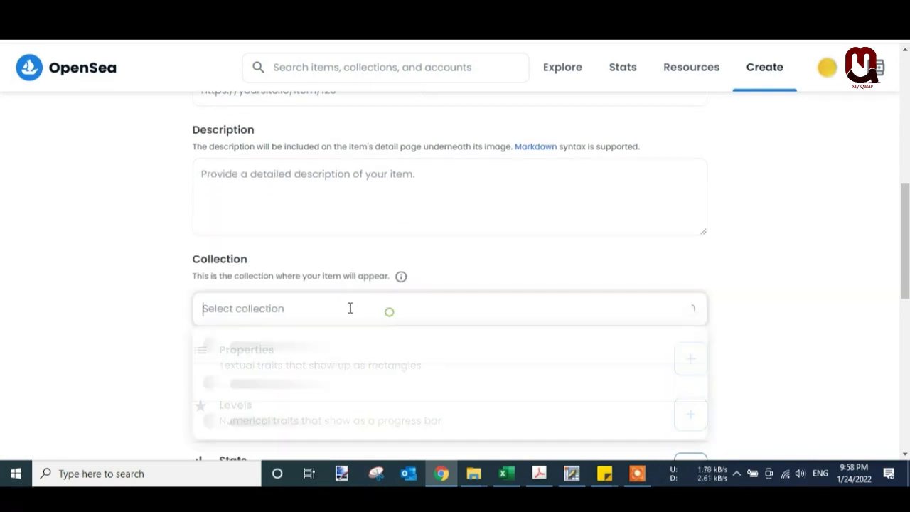
pyautogui.scroll(-4, 349, 313)
pyautogui.click(120, 297)
pyautogui.scroll(-4, 120, 298)
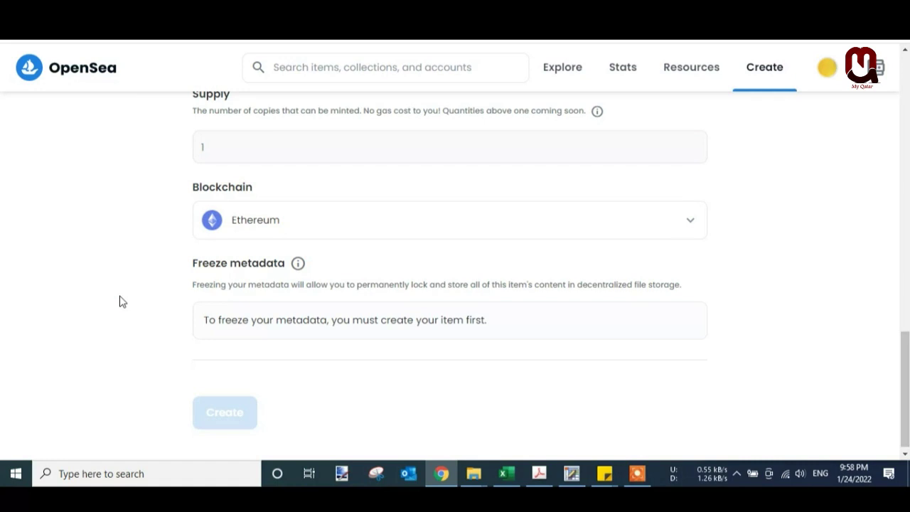
pyautogui.scroll(15, 119, 301)
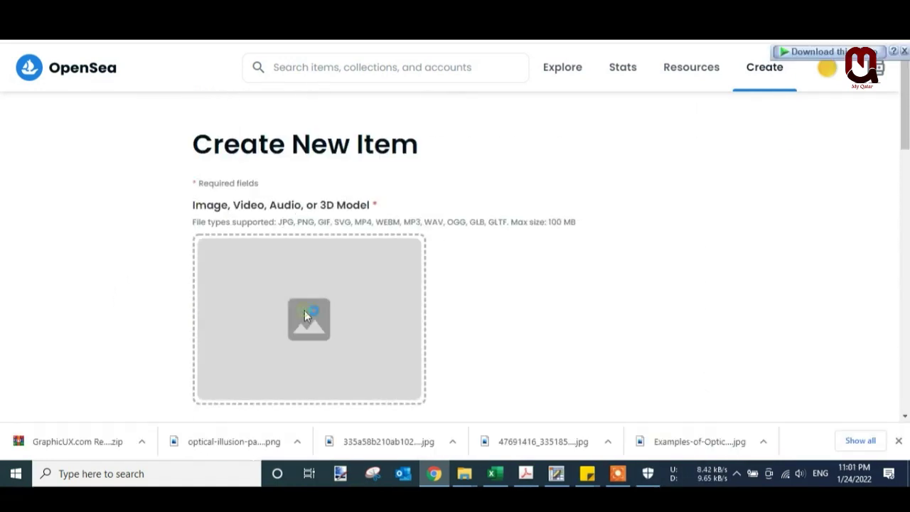
# - Upload the Optical Illusion Art Painting image file as the item's media
pyautogui.click(304, 310)
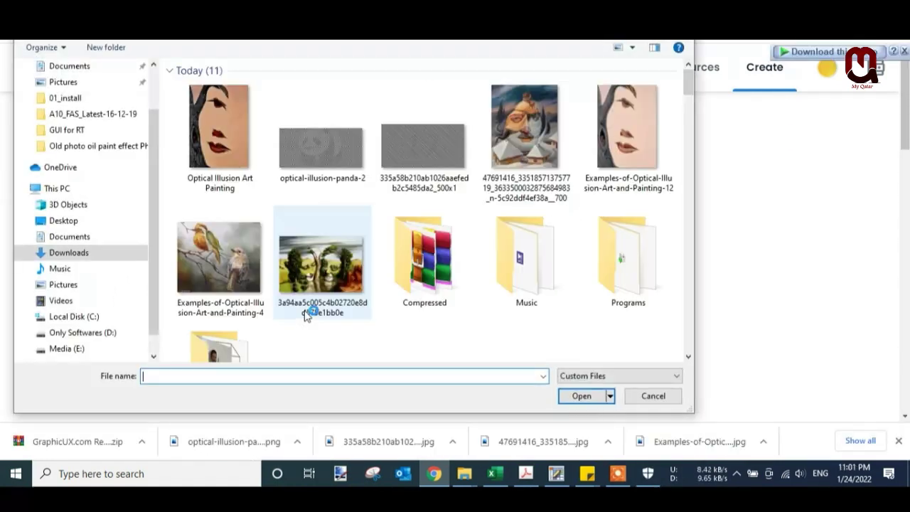
pyautogui.click(251, 119)
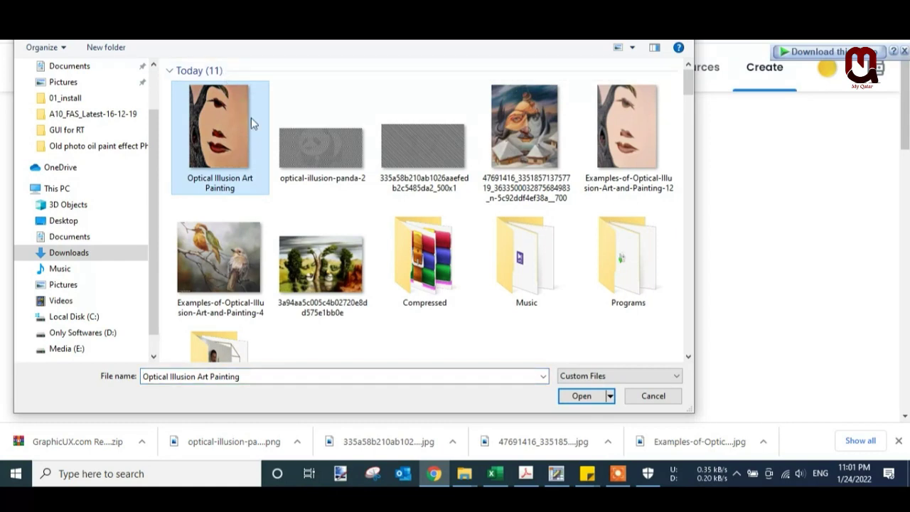
pyautogui.doubleClick(230, 132)
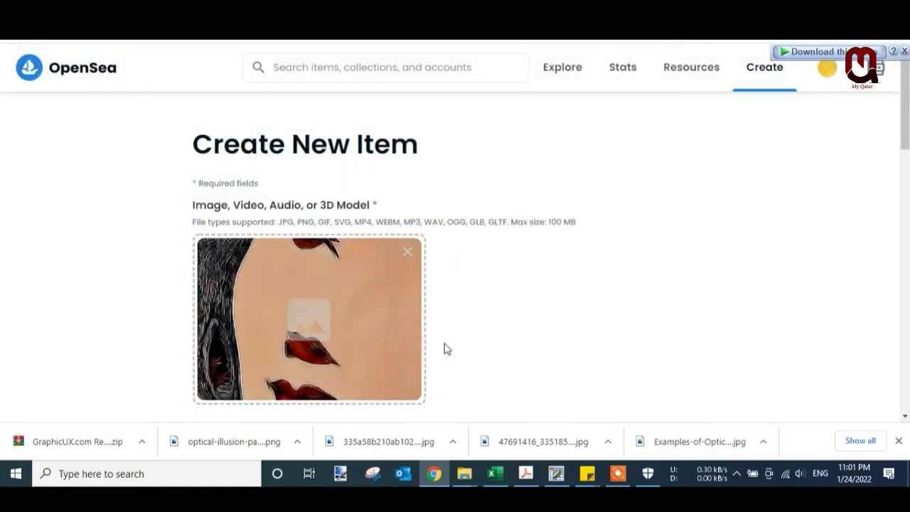
# - Paste 'Optical Illusion Art Painting' into the item's Name field
pyautogui.scroll(-3, 445, 347)
pyautogui.click(309, 253)
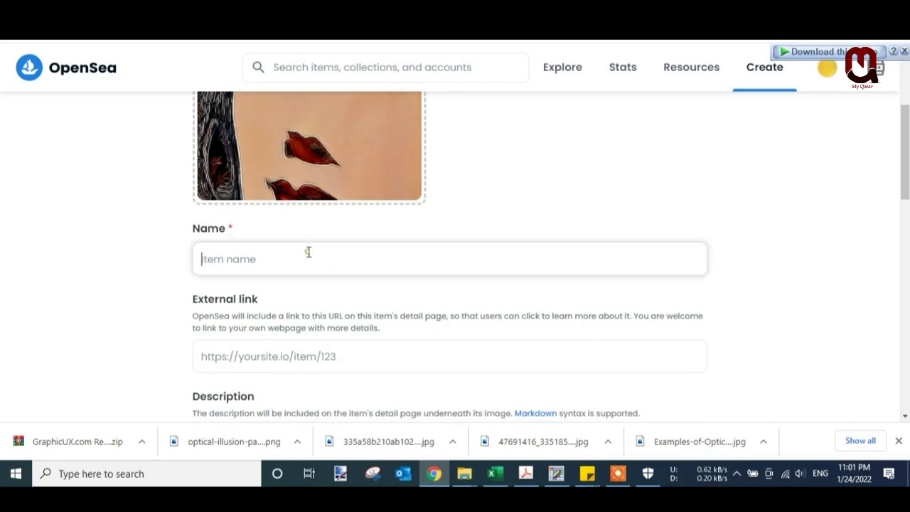
pyautogui.write('Optical Illusion Art Painting')
pyautogui.scroll(1, 284, 333)
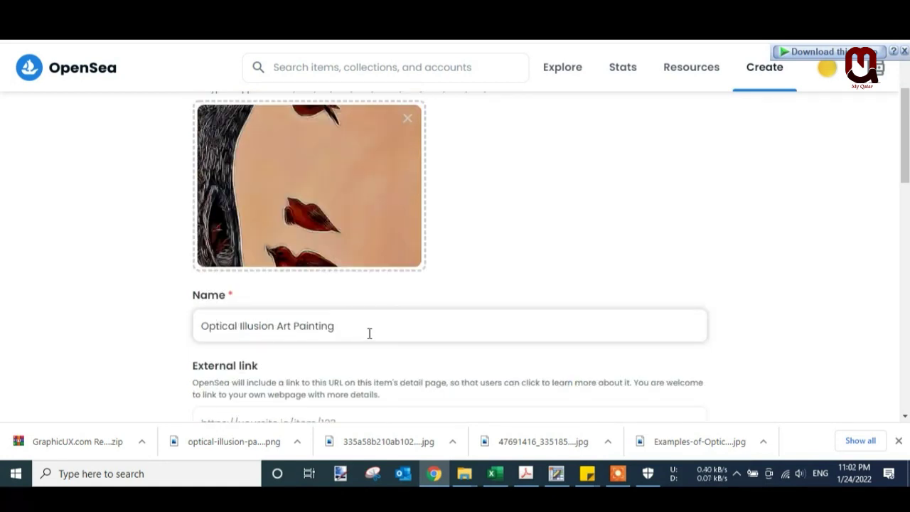
pyautogui.scroll(-2, 369, 333)
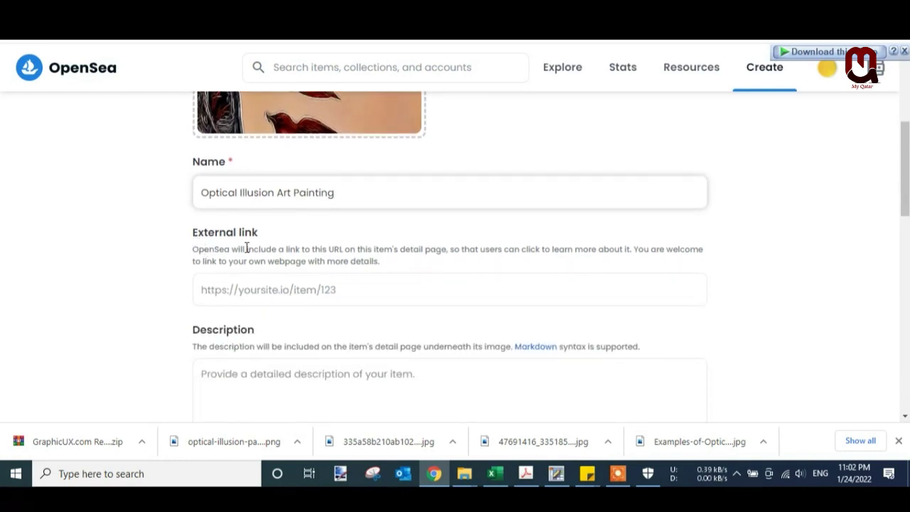
pyautogui.click(352, 289)
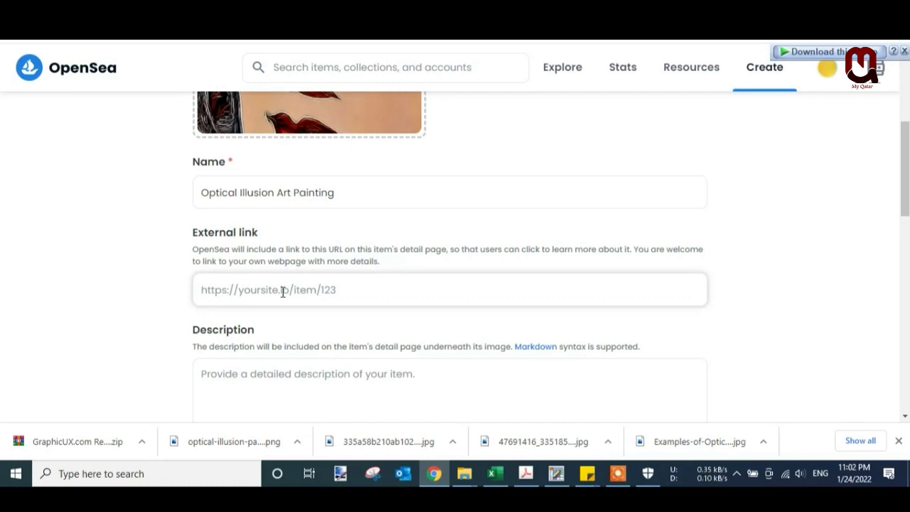
# - Paste the YouTube channel URL from the channel tab into the External link field
pyautogui.hotkey('ctrl', 'Tab')
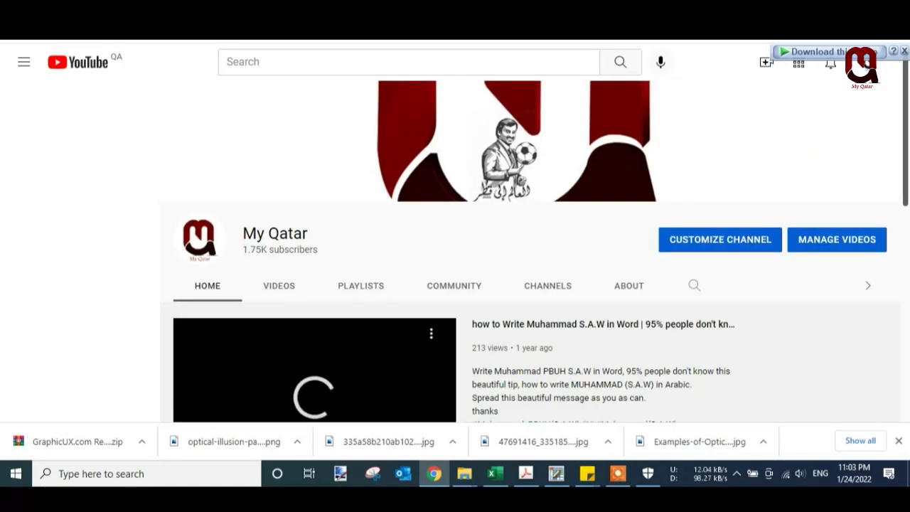
pyautogui.hotkey('ctrl', 'shift', 'Tab')
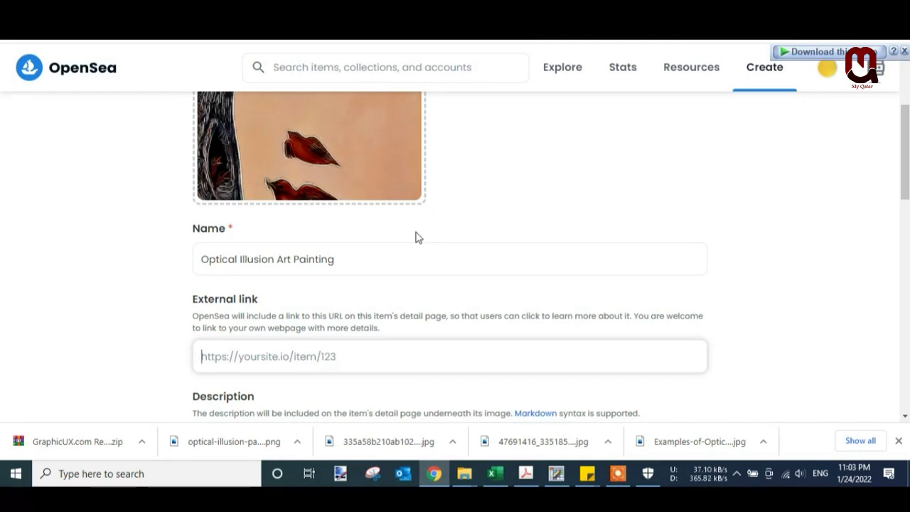
pyautogui.click(490, 356)
pyautogui.write('https://www.youtube.com/channel/UCB8-nN2mZVIlRwPaZGzf6BA')
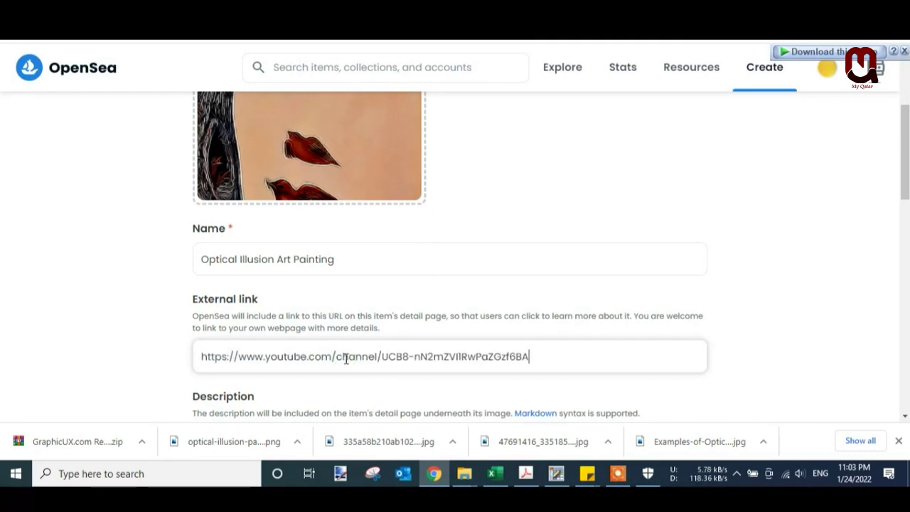
pyautogui.scroll(-3, 745, 298)
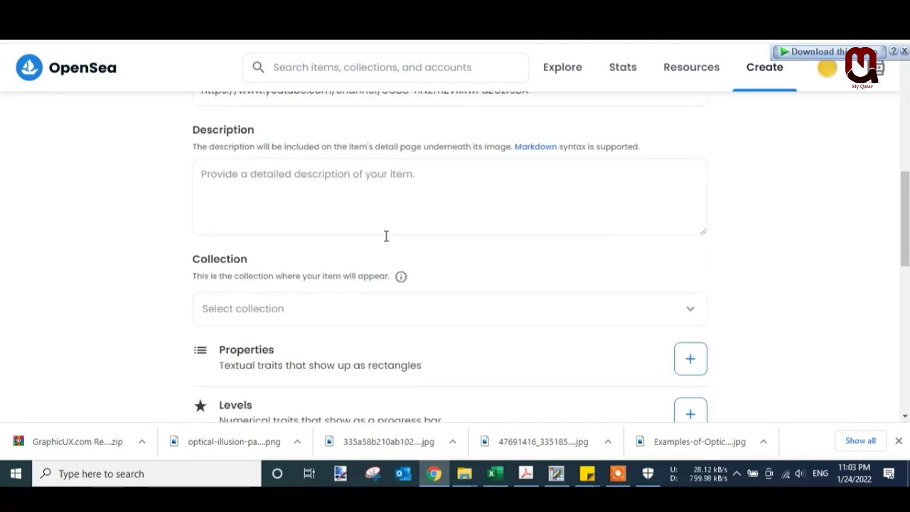
# - Write the description 'This is a wonderful Optical Illusion Art Painting', pasting the name from the Name field
pyautogui.click(335, 200)
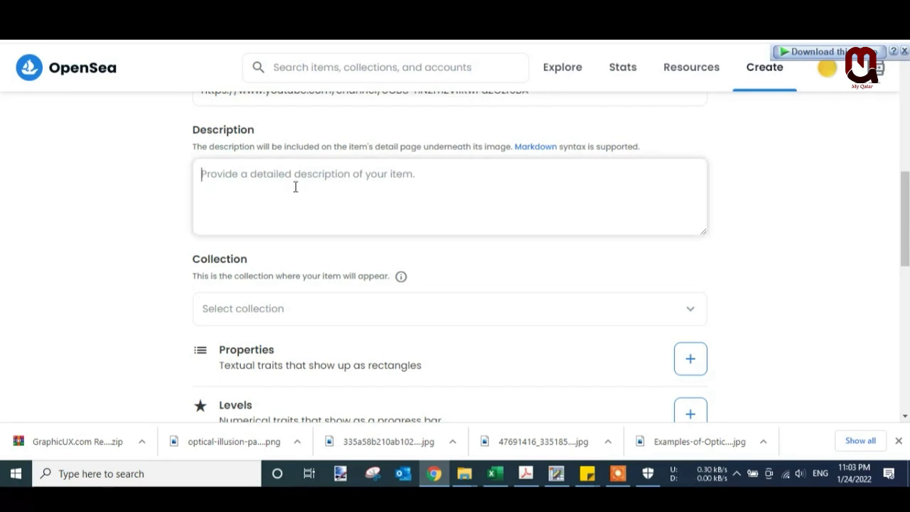
pyautogui.write('Thisis')
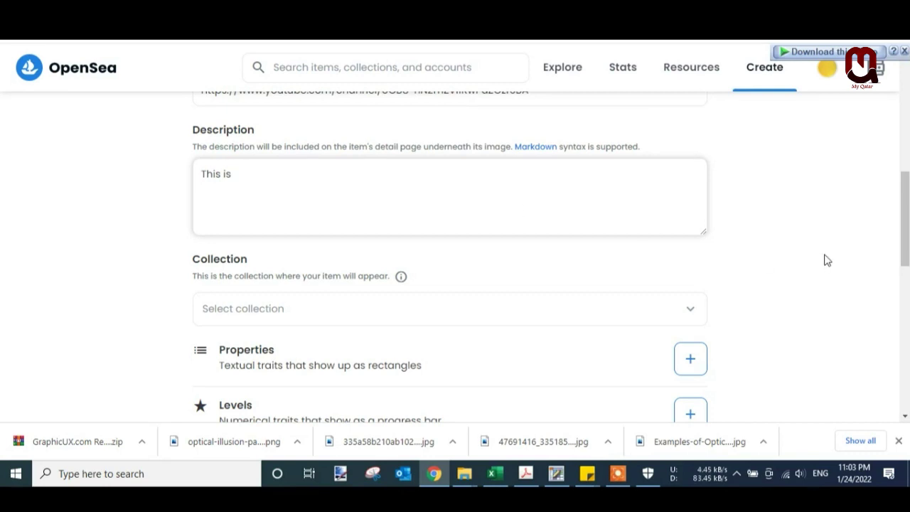
pyautogui.scroll(2, 656, 217)
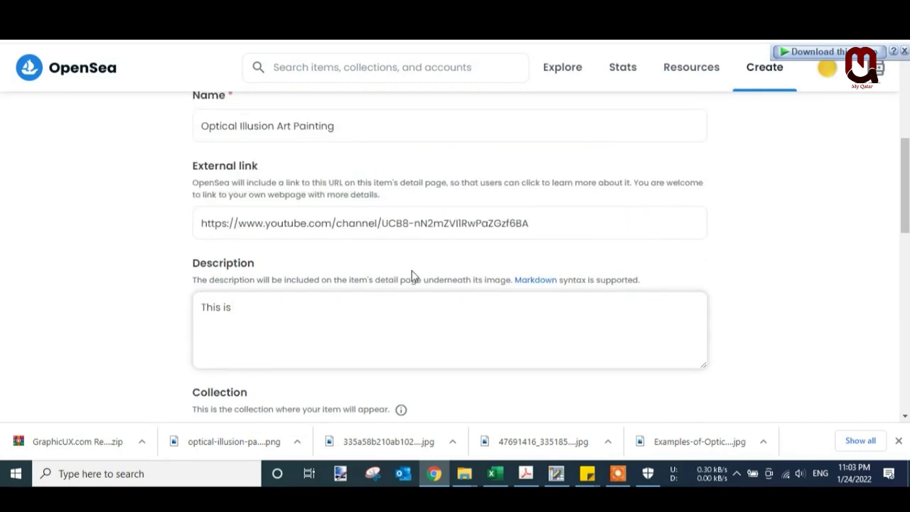
pyautogui.write('a wonderfull')
pyautogui.tripleClick(355, 126)
pyautogui.hotkey('ctrl', 'c')
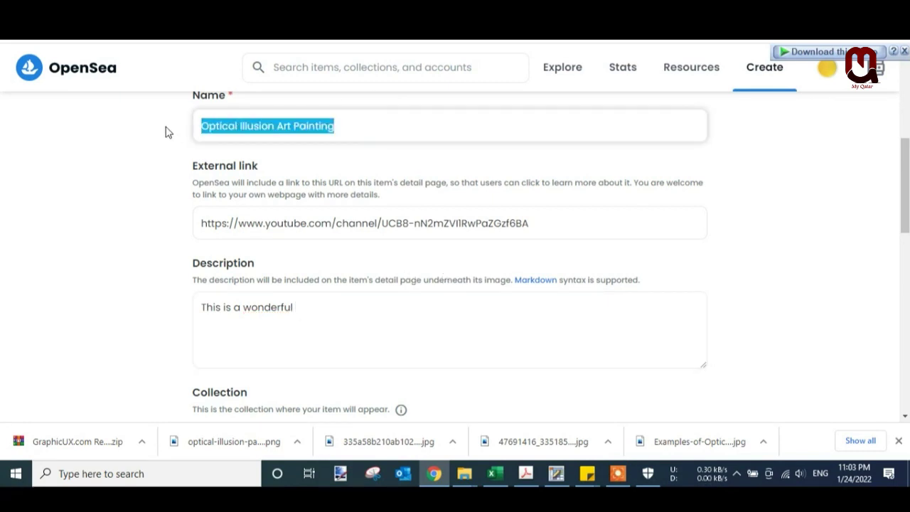
pyautogui.click(315, 306)
pyautogui.hotkey('ctrl', 'v')
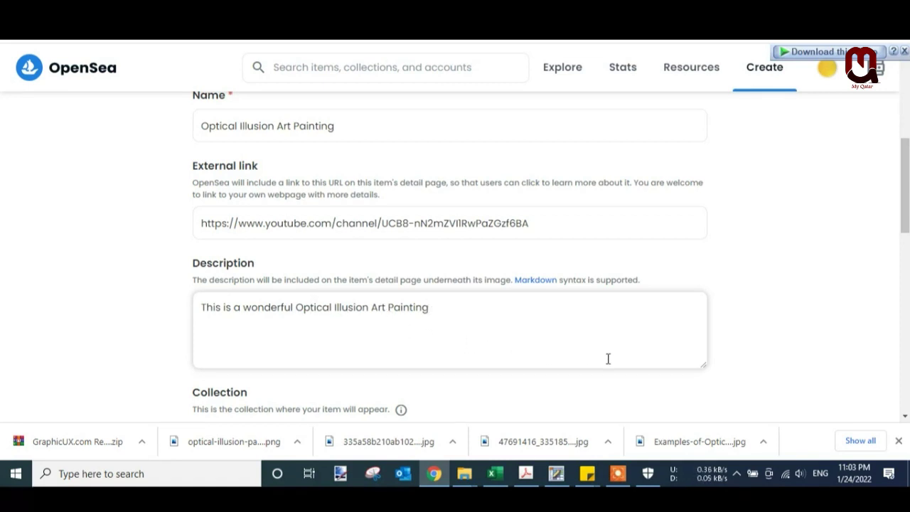
pyautogui.scroll(-1, 608, 358)
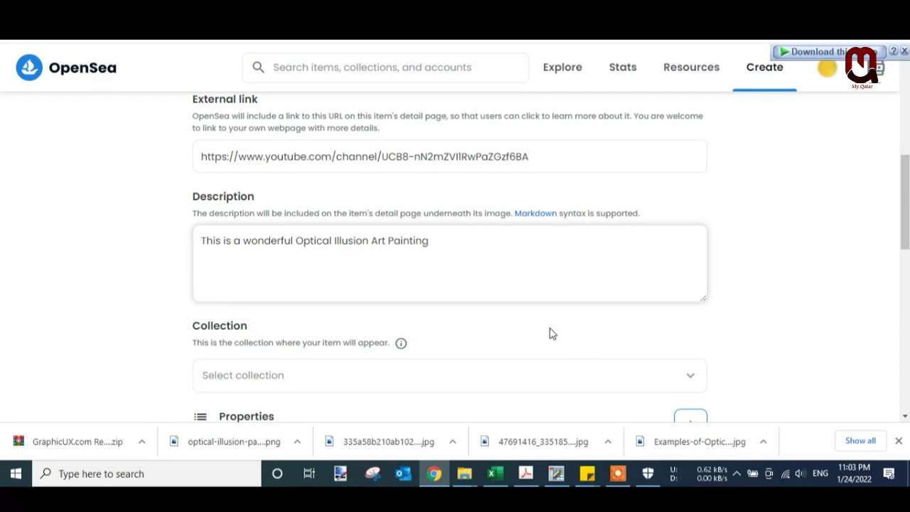
pyautogui.scroll(-2, 526, 340)
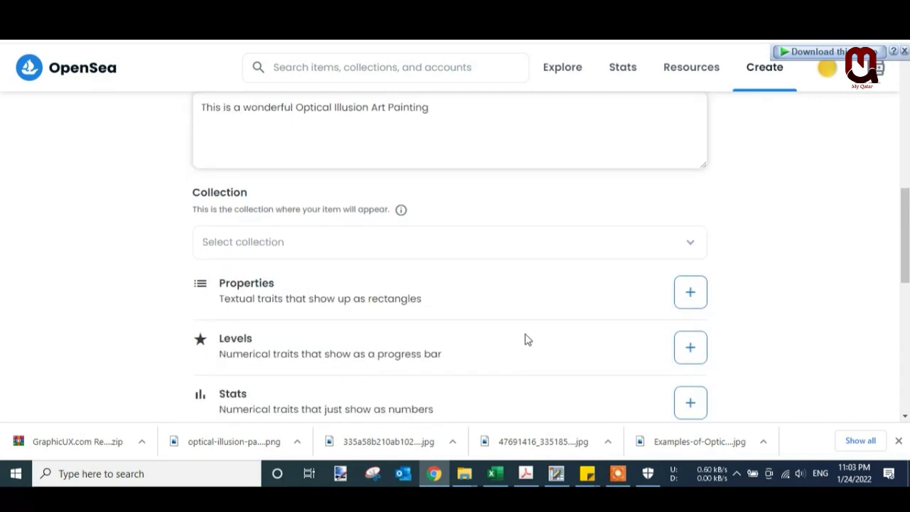
# - Confirm no collections are available and scroll down to the Blockchain setting
pyautogui.click(281, 249)
pyautogui.click(774, 210)
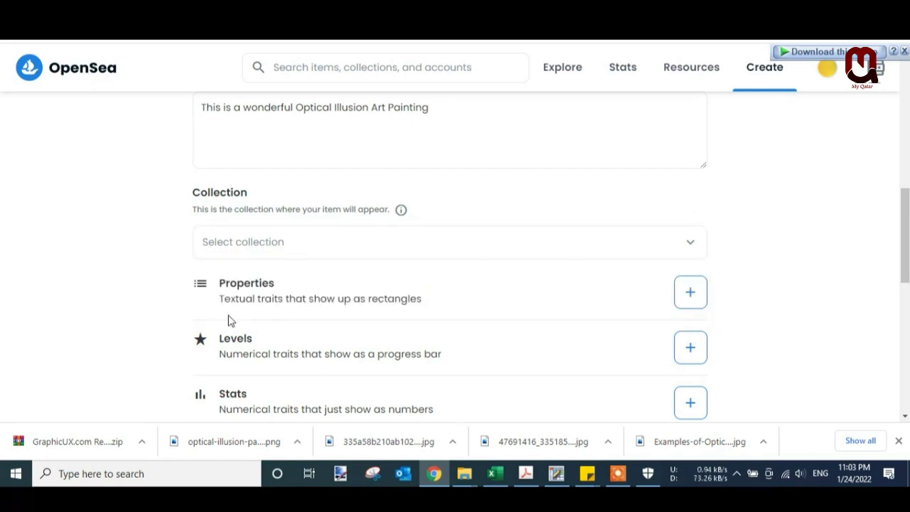
pyautogui.scroll(-1, 649, 298)
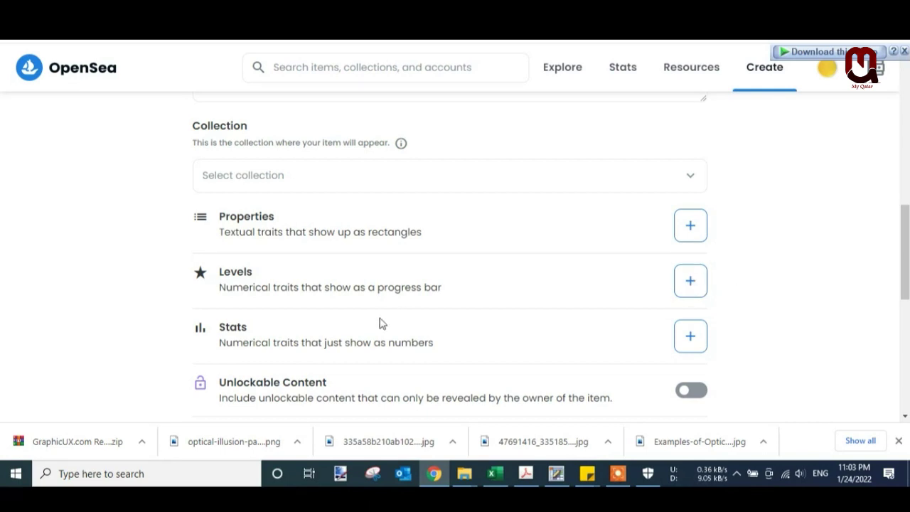
pyautogui.scroll(-3, 377, 323)
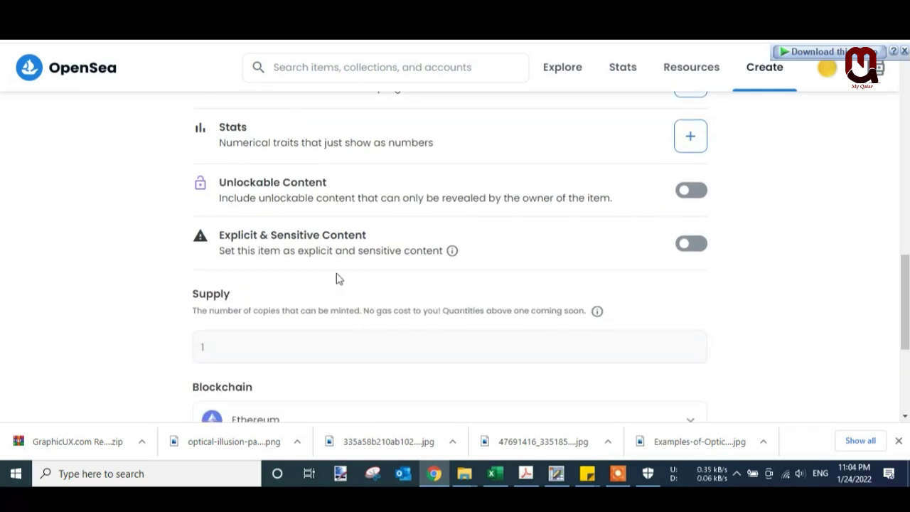
pyautogui.scroll(-3, 530, 290)
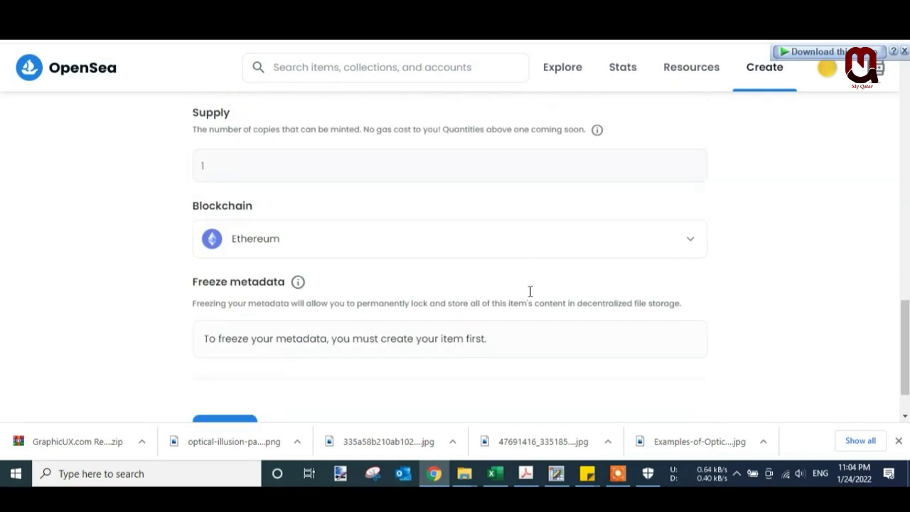
# - Choose Polygon instead of Ethereum as the item's blockchain
pyautogui.click(300, 226)
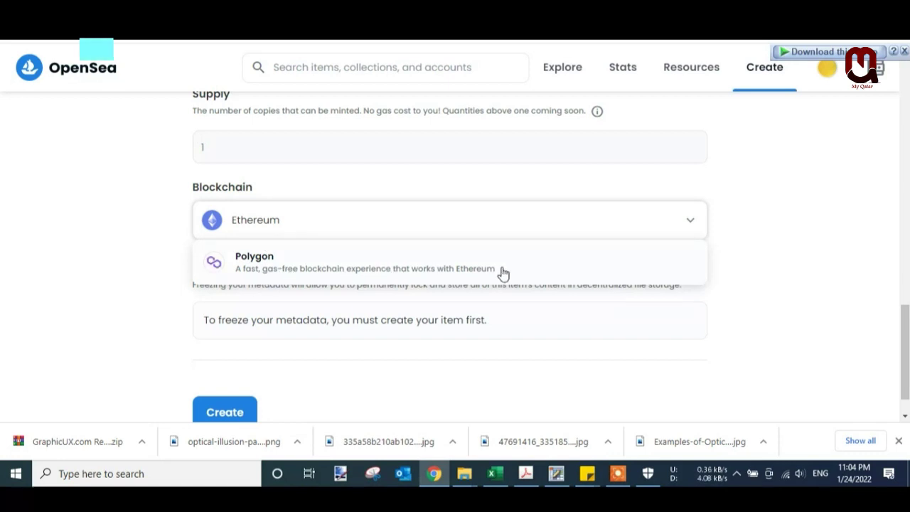
pyautogui.click(298, 267)
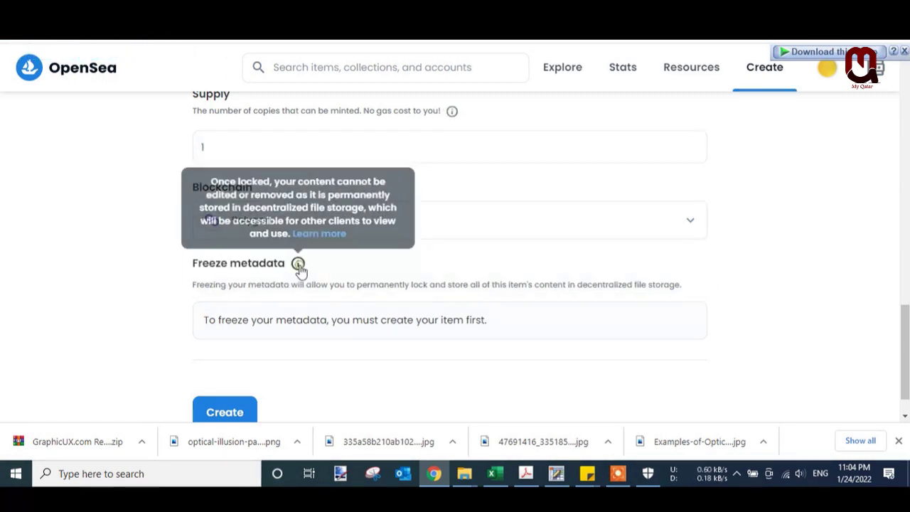
pyautogui.click(336, 214)
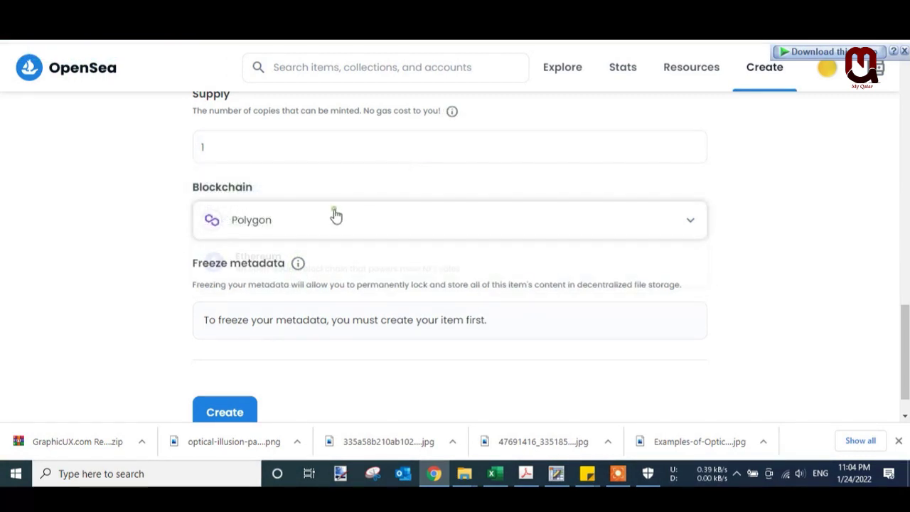
pyautogui.click(250, 226)
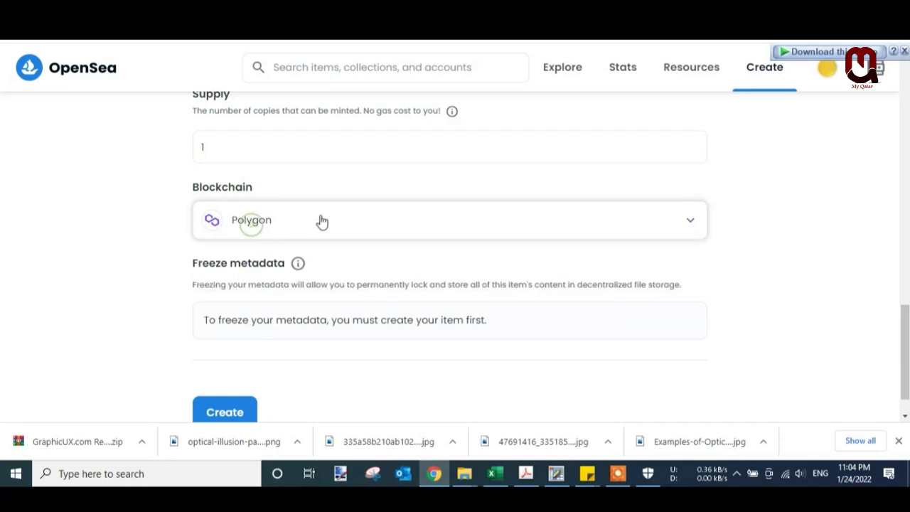
pyautogui.scroll(1, 295, 334)
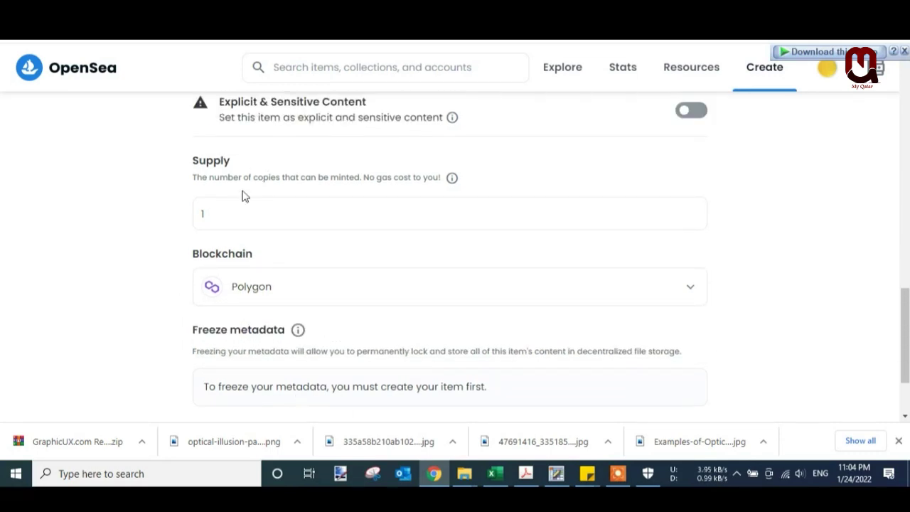
pyautogui.scroll(2, 145, 216)
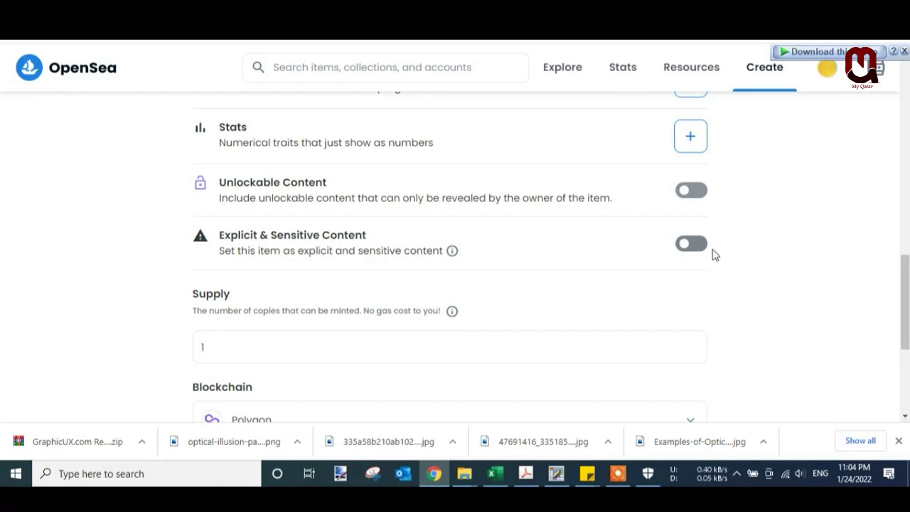
pyautogui.scroll(3, 739, 230)
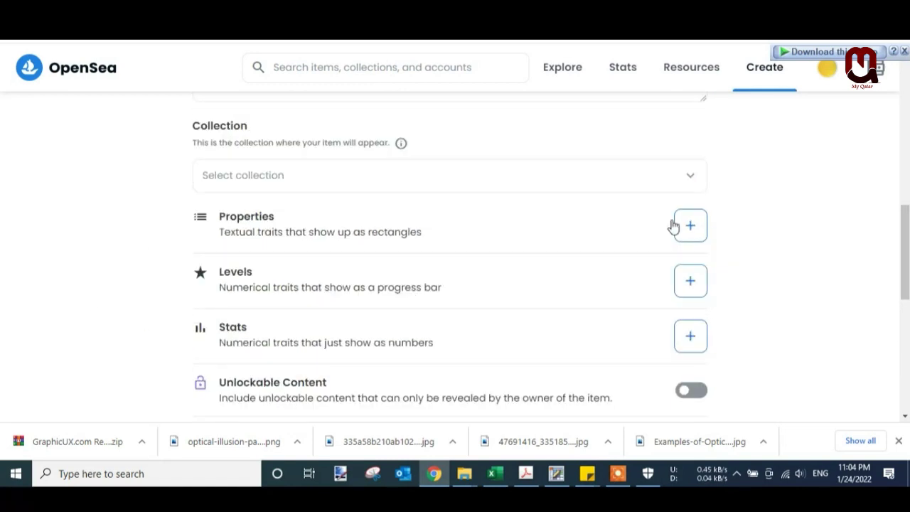
pyautogui.scroll(-5, 278, 286)
pyautogui.scroll(-2, 213, 327)
# - Create the item, close the 'You created Optical Illusion Art Painting!' dialog, and start the sale listing
pyautogui.click(236, 372)
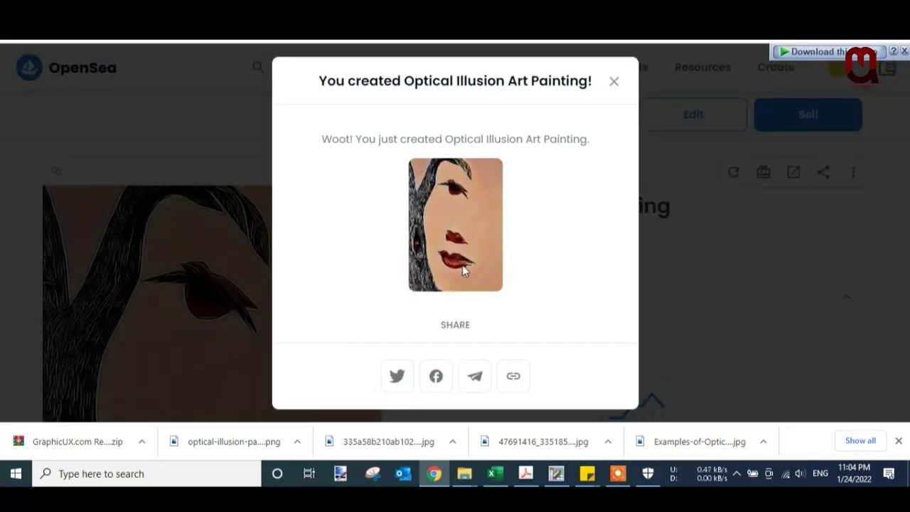
pyautogui.moveTo(345, 139); pyautogui.dragTo(593, 143)
pyautogui.click(614, 81)
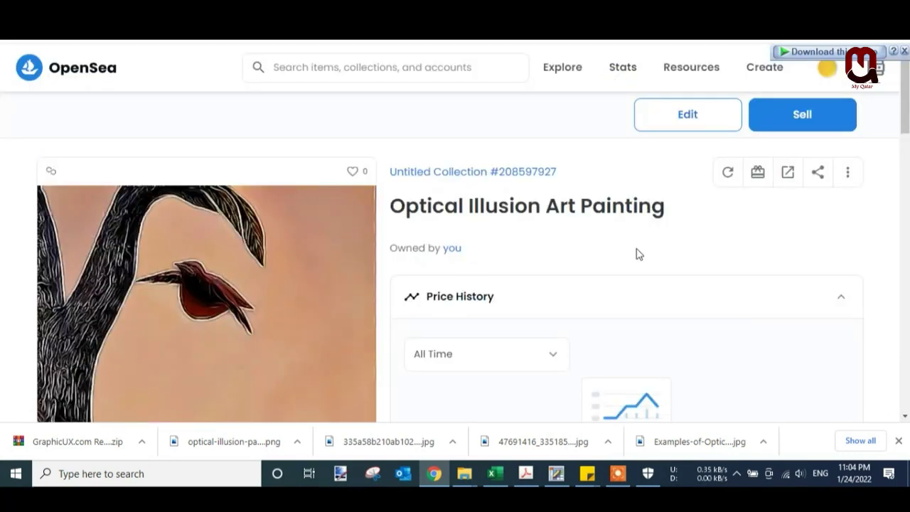
pyautogui.scroll(-3, 411, 349)
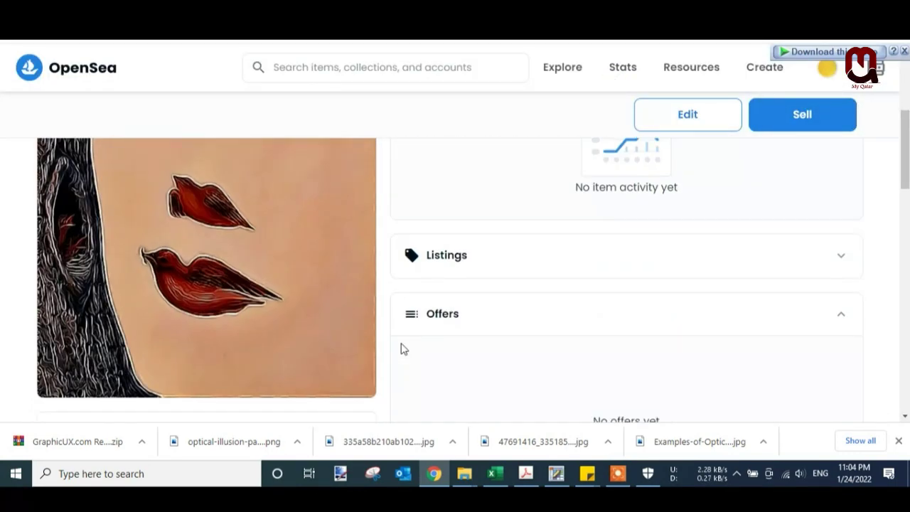
pyautogui.scroll(3, 402, 348)
pyautogui.scroll(1, 401, 348)
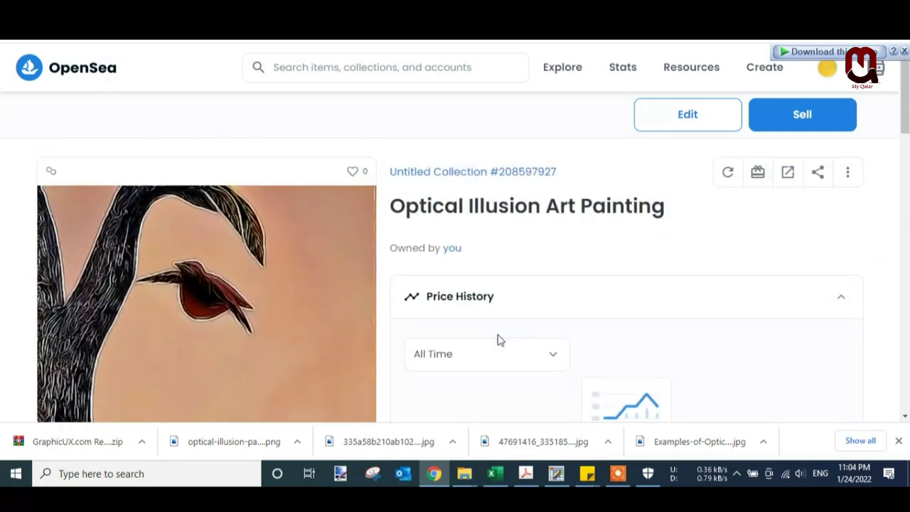
pyautogui.click(787, 121)
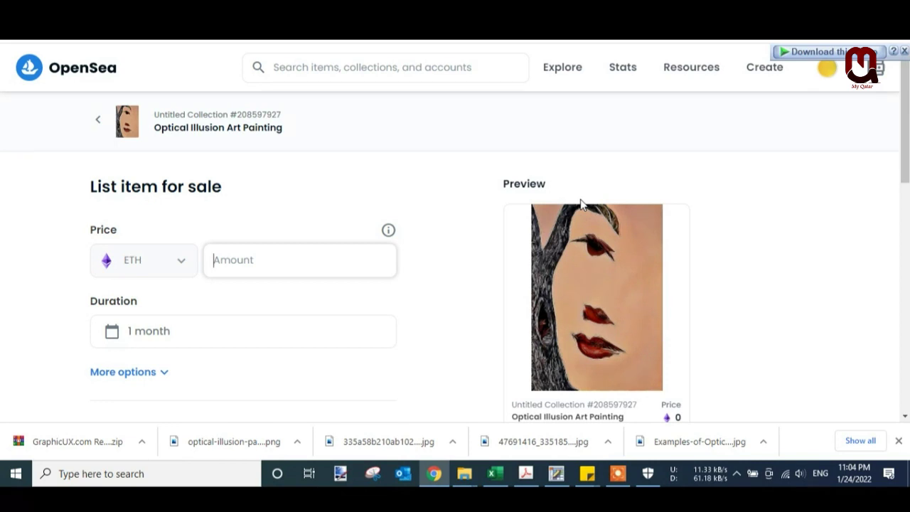
# - Set the listing duration to run from May 31 to July 1, 2022
pyautogui.click(182, 261)
pyautogui.click(225, 260)
pyautogui.click(201, 323)
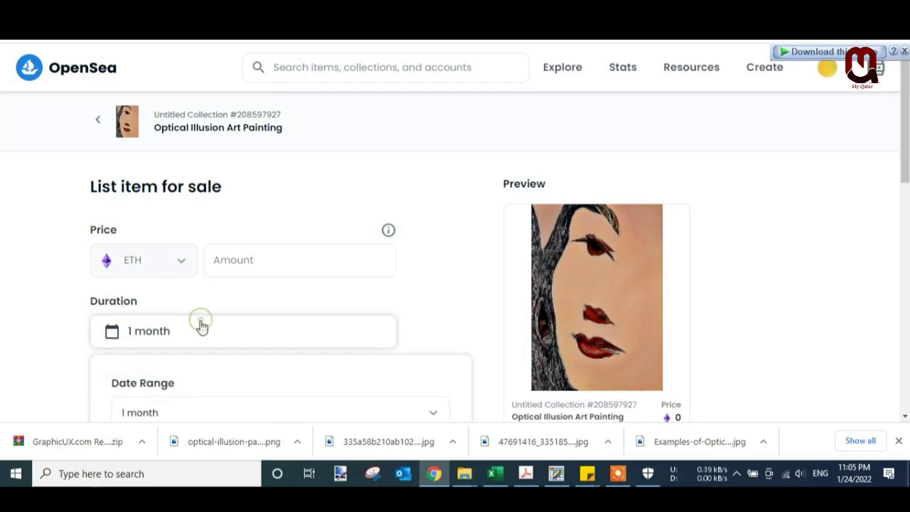
pyautogui.scroll(-3, 202, 325)
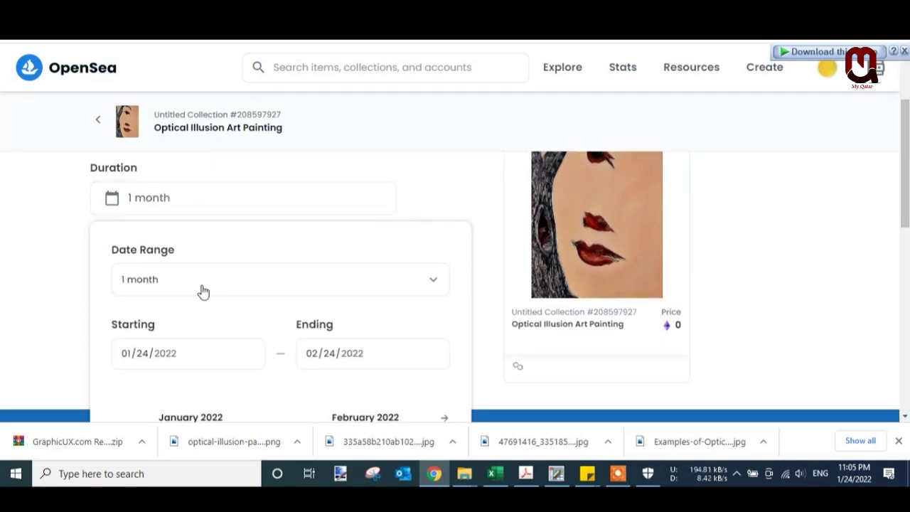
pyautogui.click(353, 354)
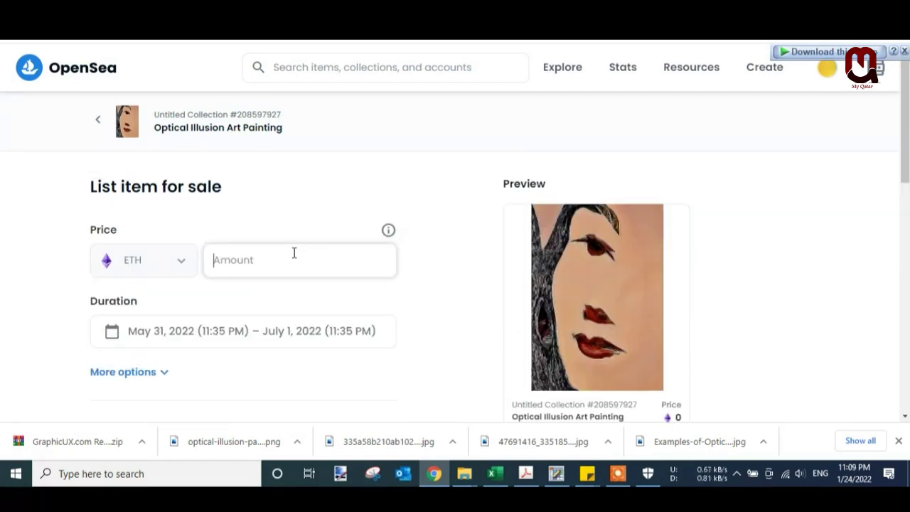
pyautogui.write('1')
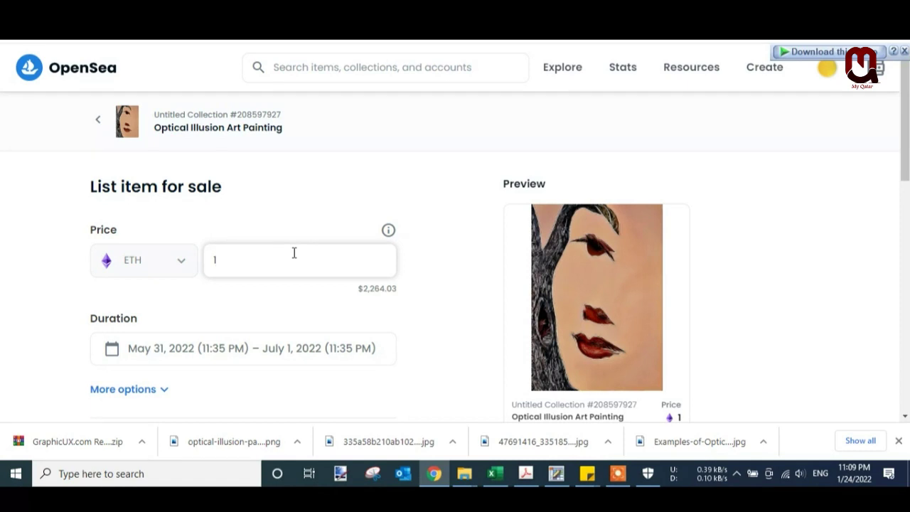
# - Set the listing price to 0.5 ETH, correcting an interim 0.8
pyautogui.doubleClick(264, 259)
pyautogui.write('0')
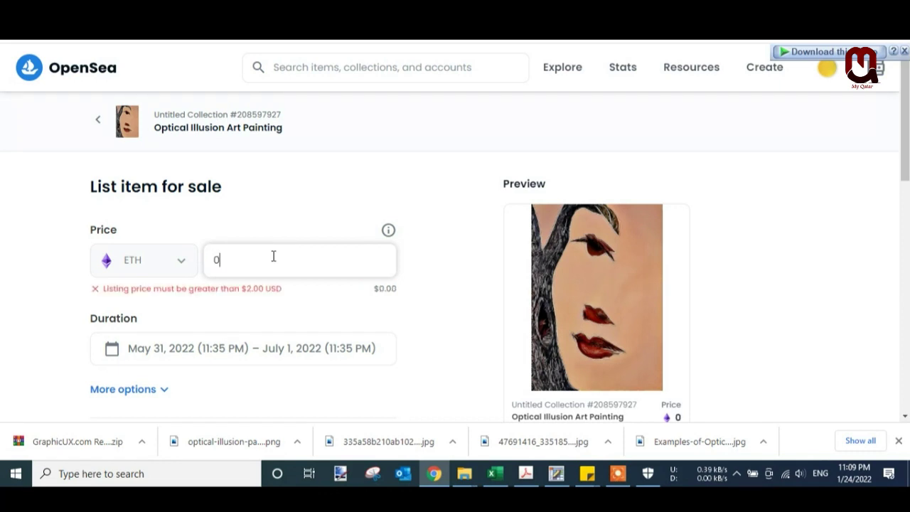
pyautogui.write('.8')
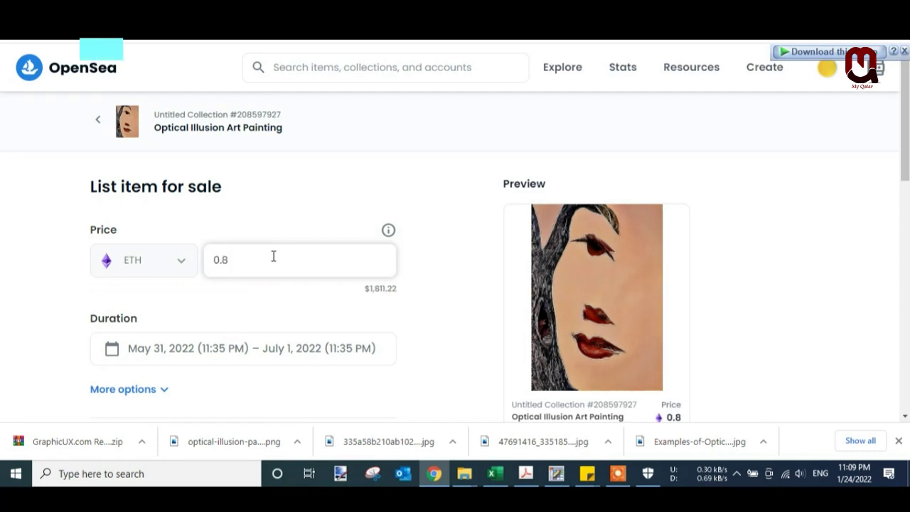
pyautogui.click(338, 234)
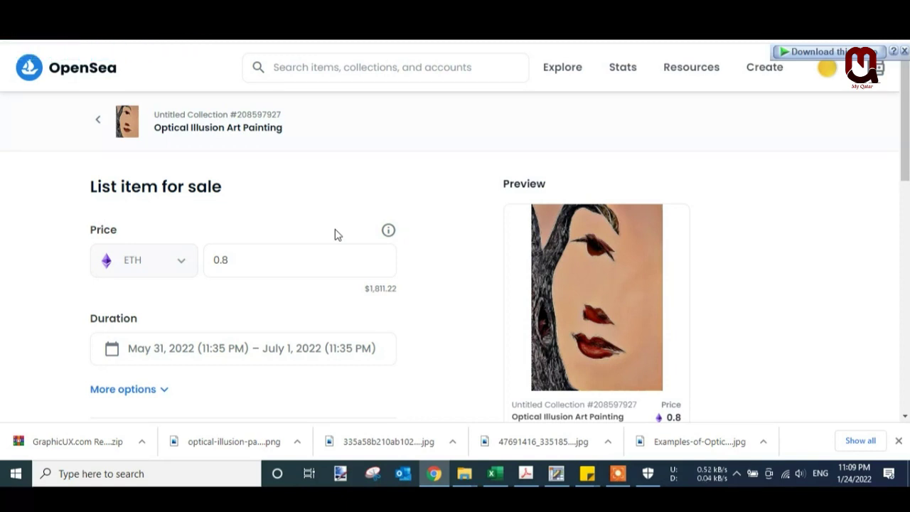
pyautogui.click(248, 256)
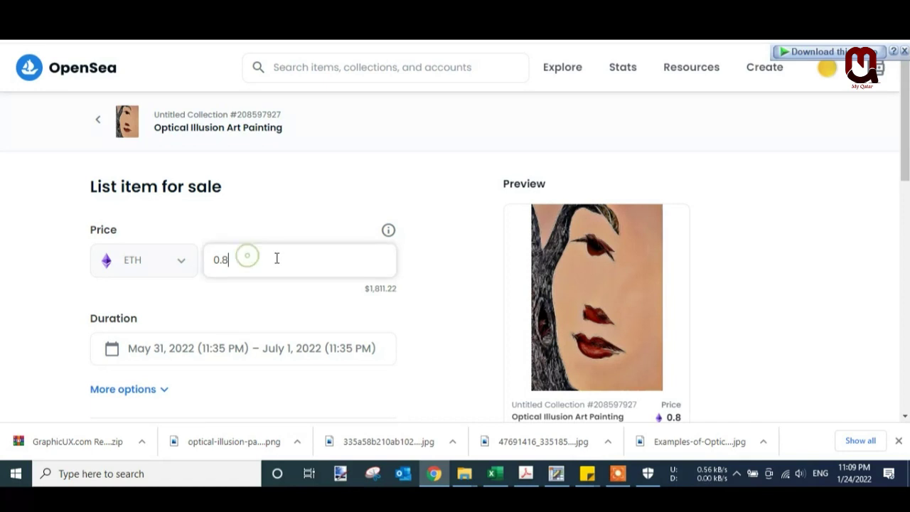
pyautogui.press('BackSpace')
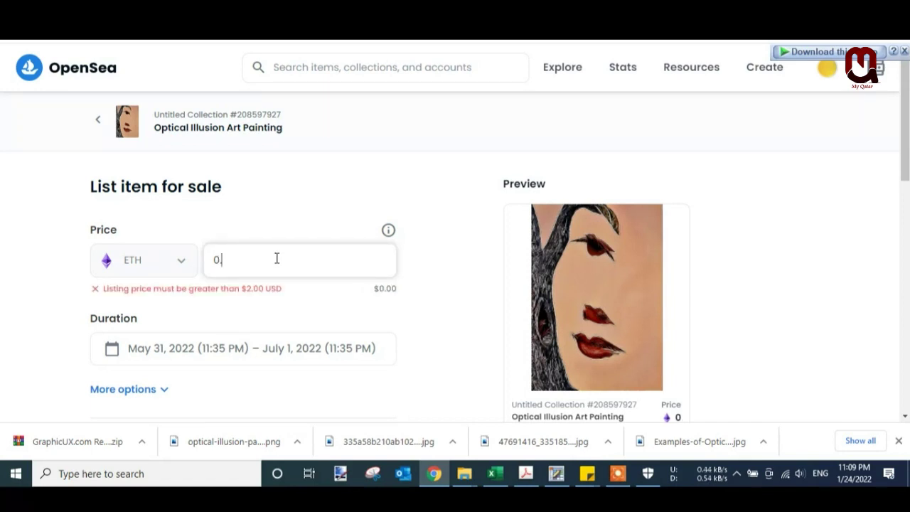
pyautogui.write('5')
pyautogui.click(291, 230)
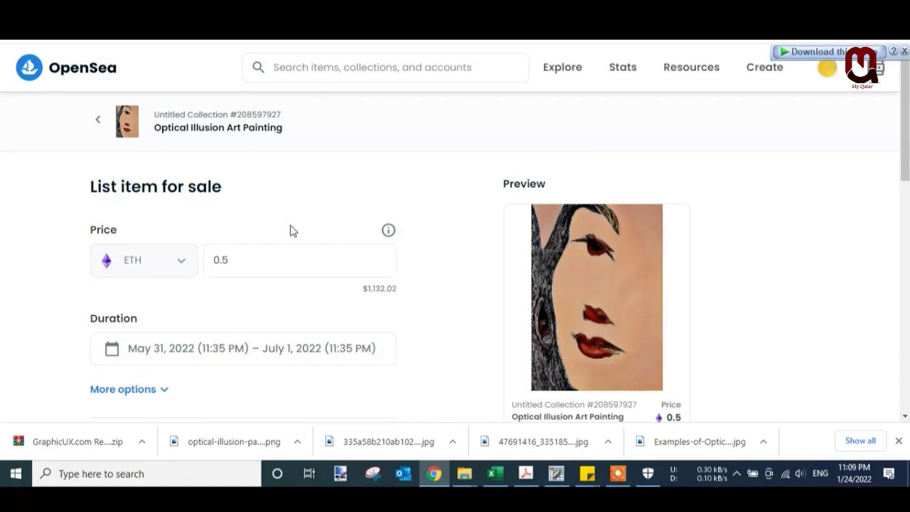
pyautogui.scroll(-2, 301, 235)
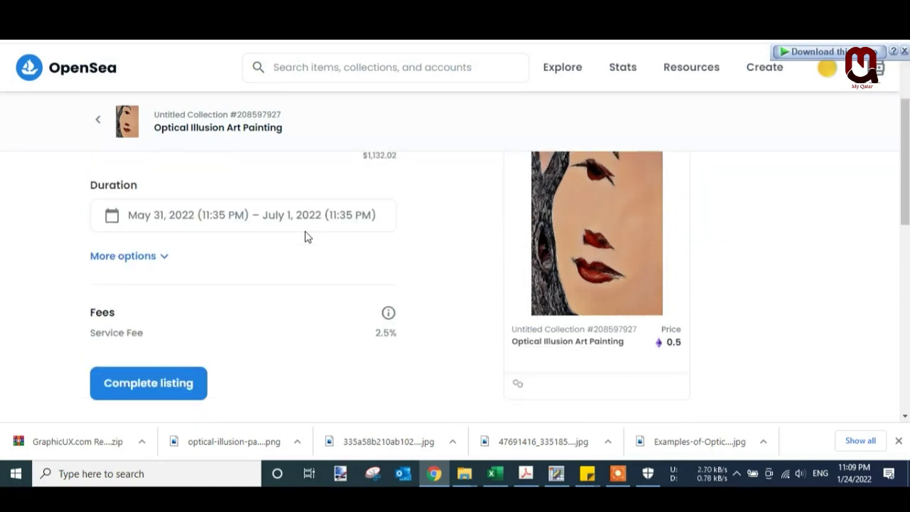
# - Attempt the 0.5 ETH listing and sign the currency unlock in MetaMask, then dismiss the transaction error
pyautogui.click(139, 400)
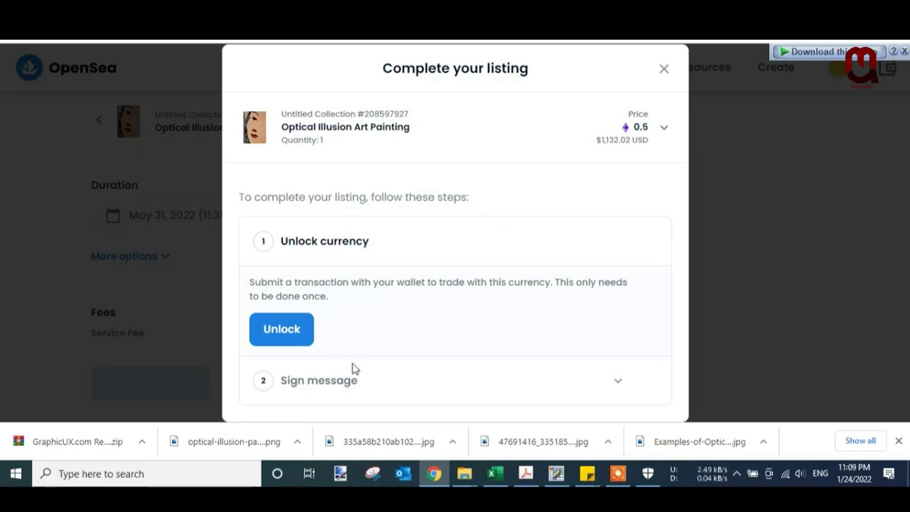
pyautogui.click(292, 331)
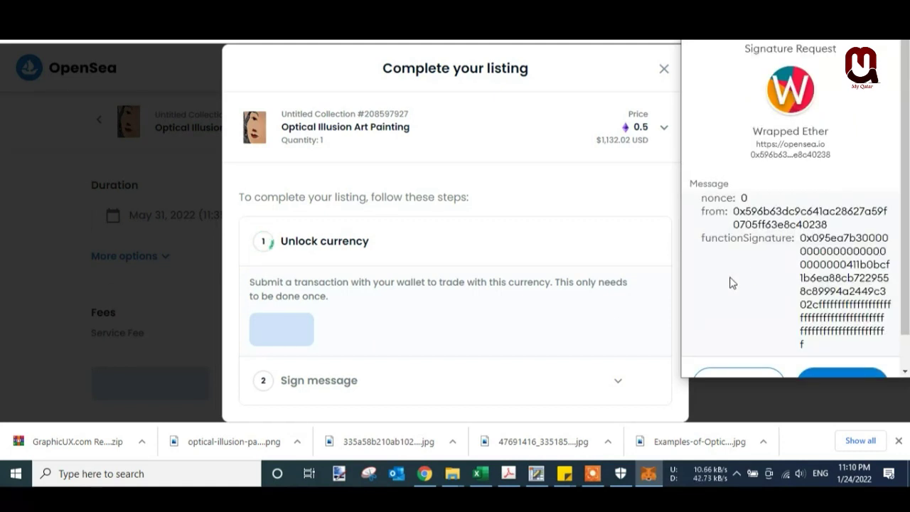
pyautogui.scroll(-1, 726, 281)
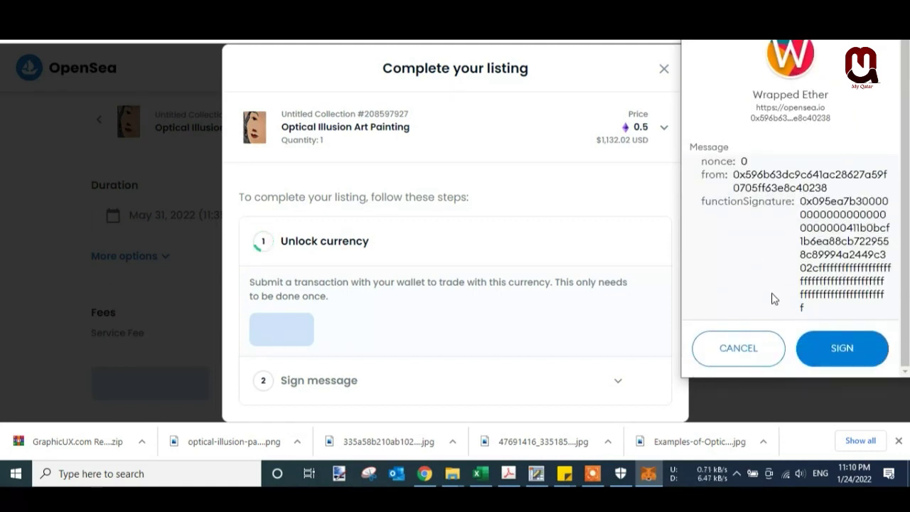
pyautogui.click(838, 352)
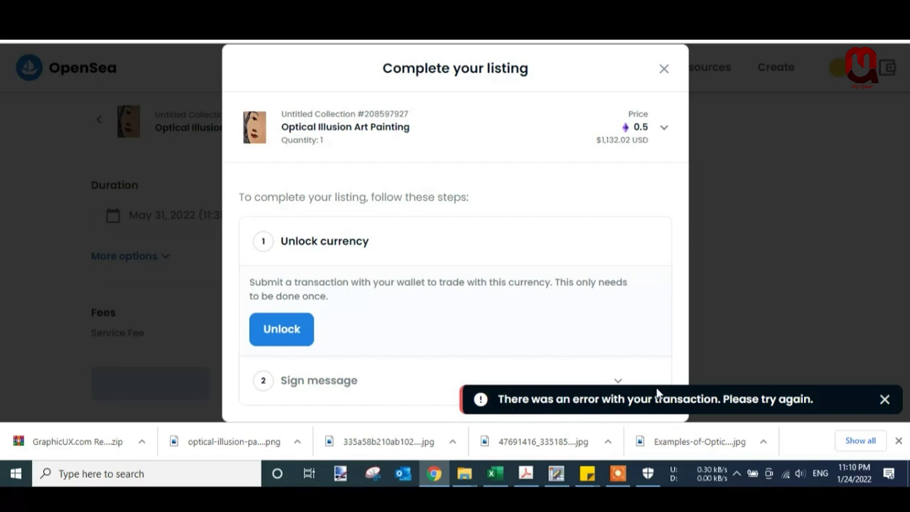
pyautogui.click(885, 400)
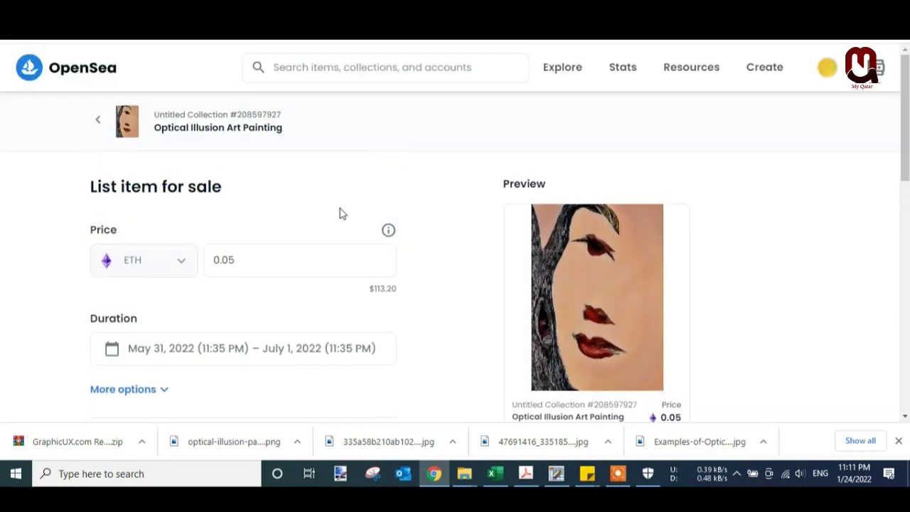
# - Change the listing price amount to 0.009 ETH
pyautogui.click(235, 260)
pyautogui.press('BackSpace')
pyautogui.write('05')
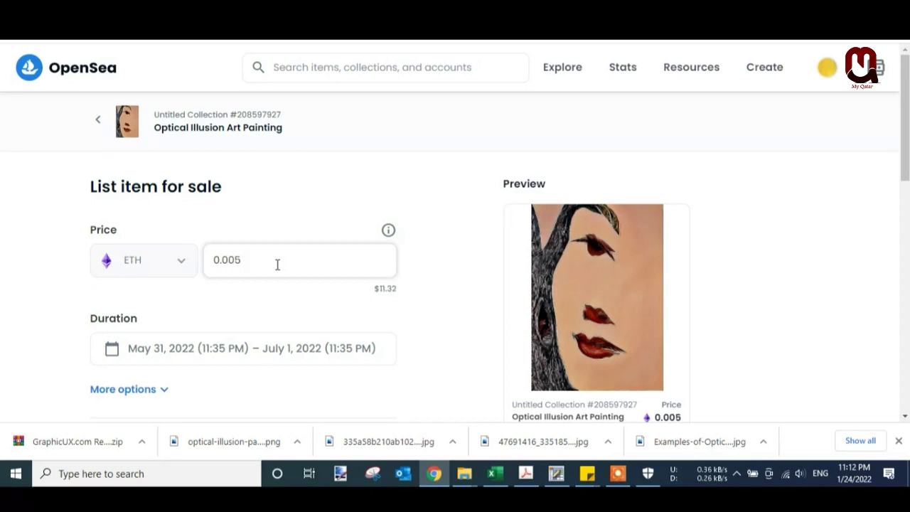
pyautogui.press('BackSpace')
pyautogui.write('9')
pyautogui.click(454, 304)
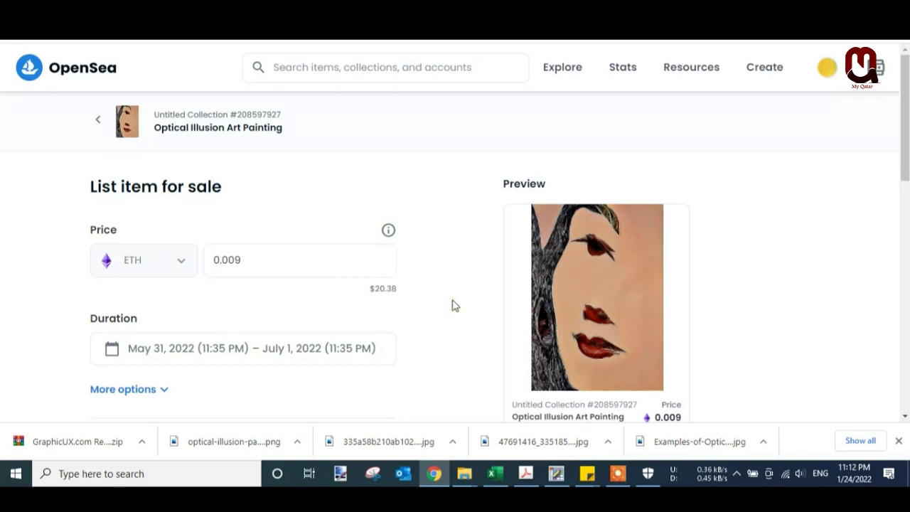
# - Submit the 0.009 ETH listing to bring up the Complete your listing steps
pyautogui.scroll(-1, 452, 305)
pyautogui.scroll(-2, 453, 305)
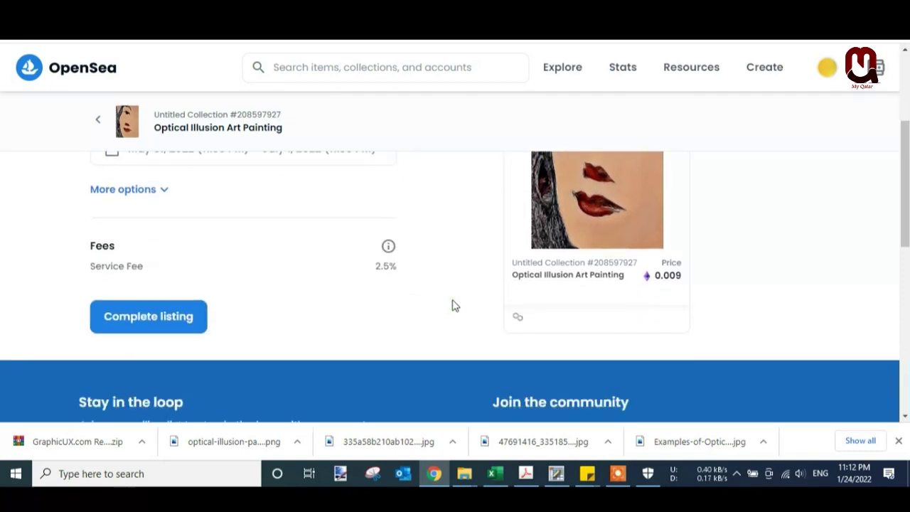
pyautogui.click(192, 321)
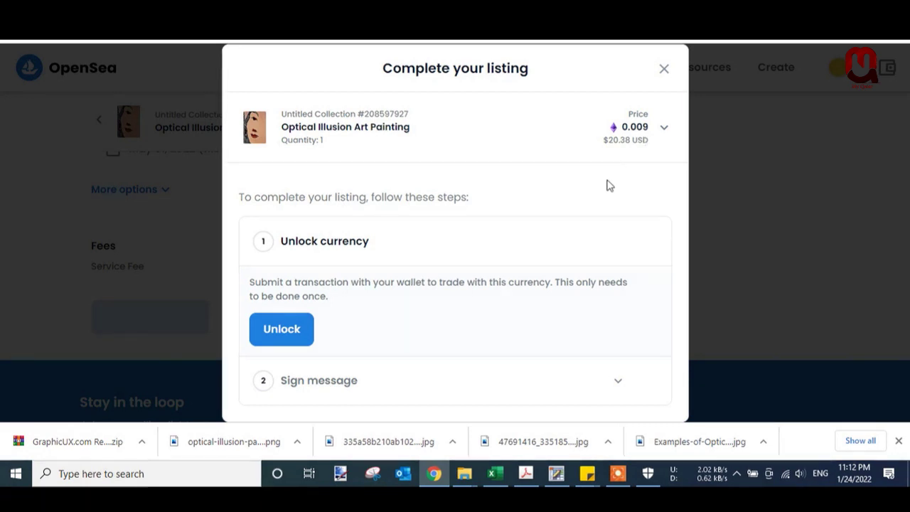
# - Unlock the currency for trading by signing the MetaMask request
pyautogui.click(305, 335)
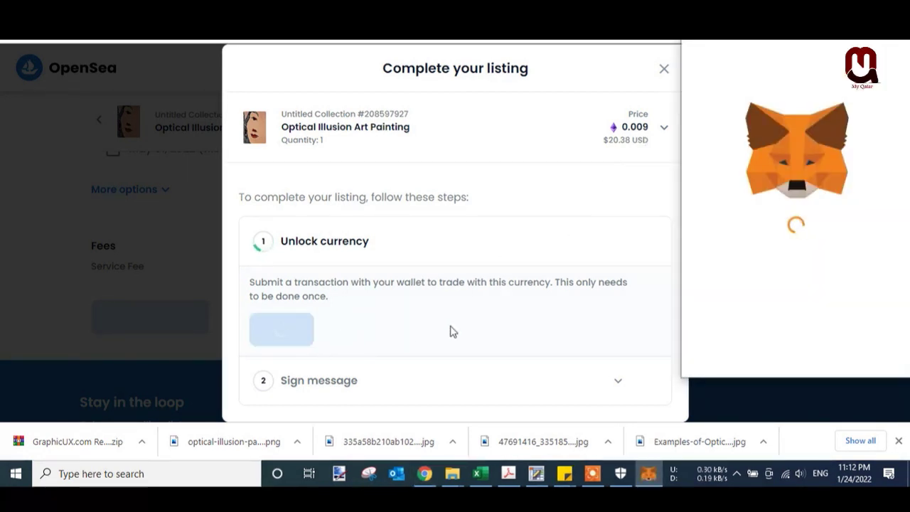
pyautogui.scroll(-3, 884, 356)
pyautogui.click(824, 349)
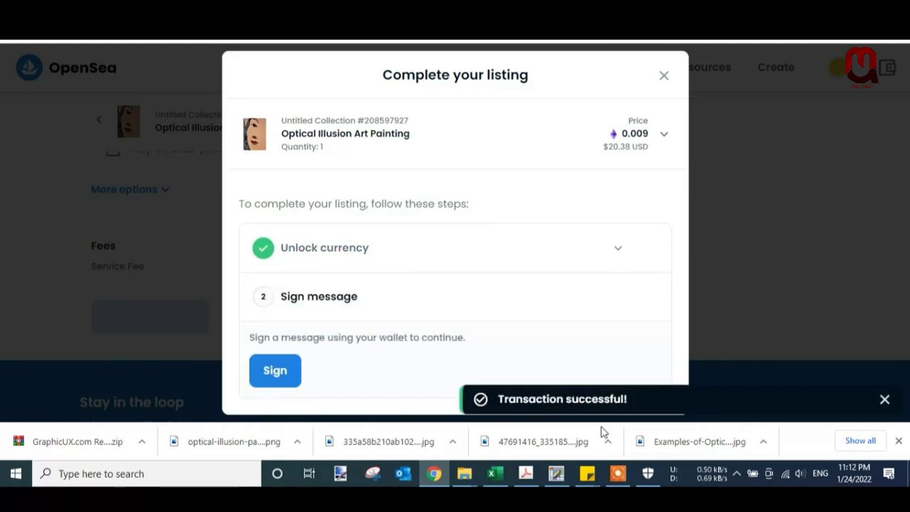
# - Highlight the Transaction successful message and the USD price, then close the listing steps
pyautogui.moveTo(634, 400); pyautogui.dragTo(656, 400)
pyautogui.click(488, 398)
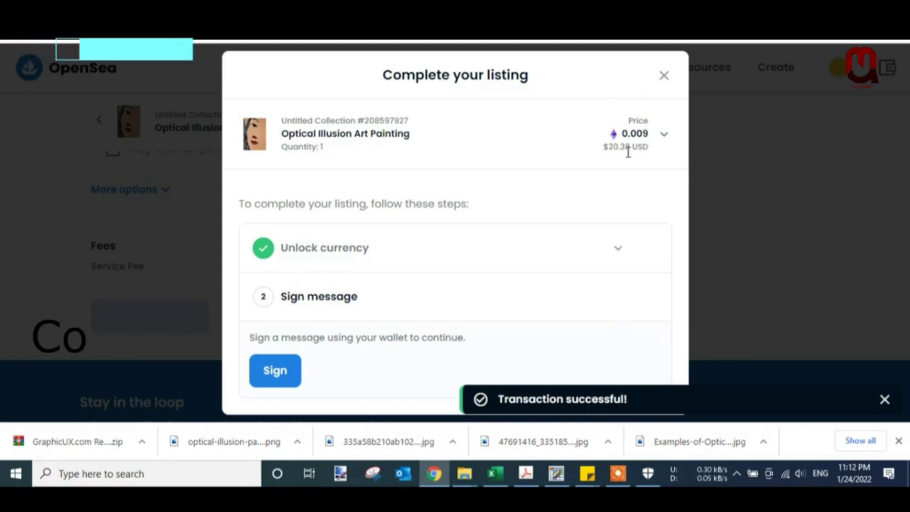
pyautogui.moveTo(646, 146); pyautogui.dragTo(664, 234)
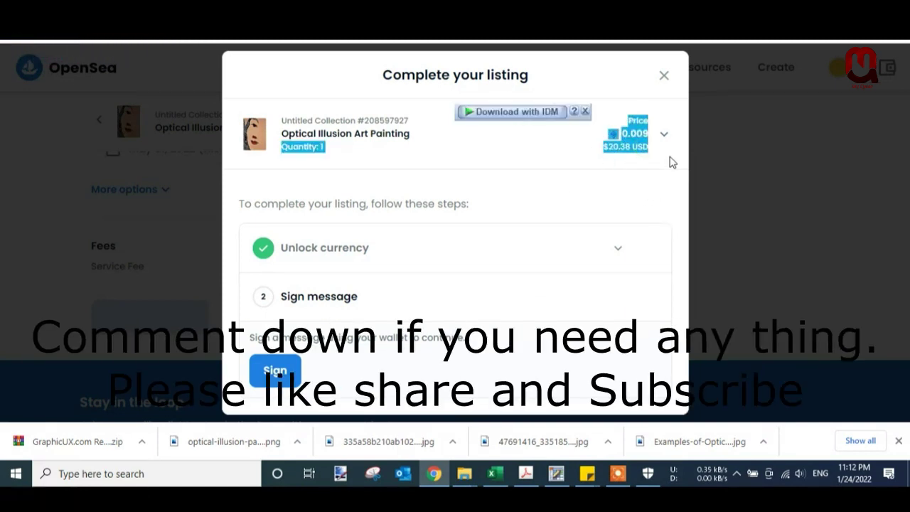
pyautogui.click(664, 77)
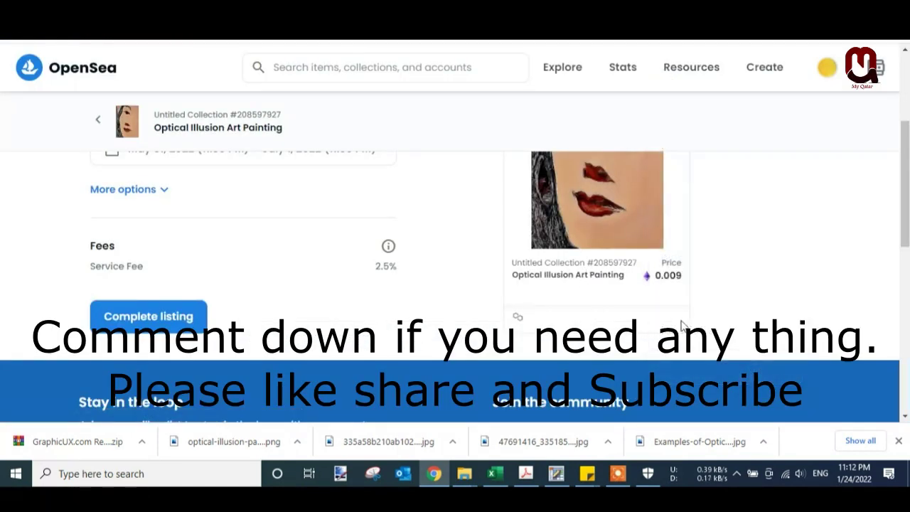